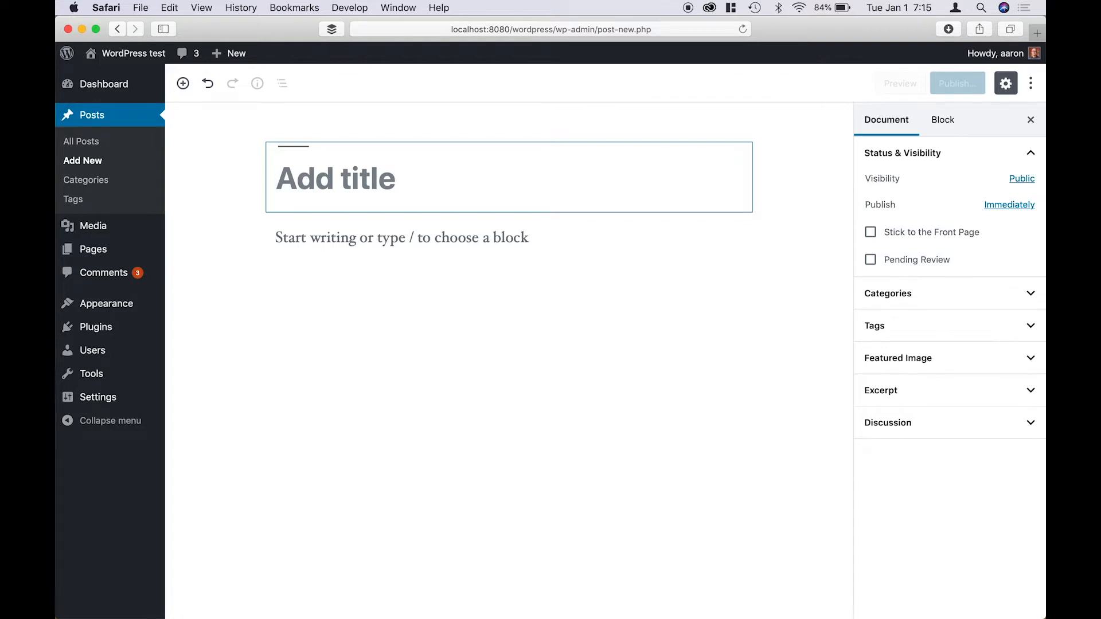
Title the new post "Gutenberg".
type("Gutenberg")
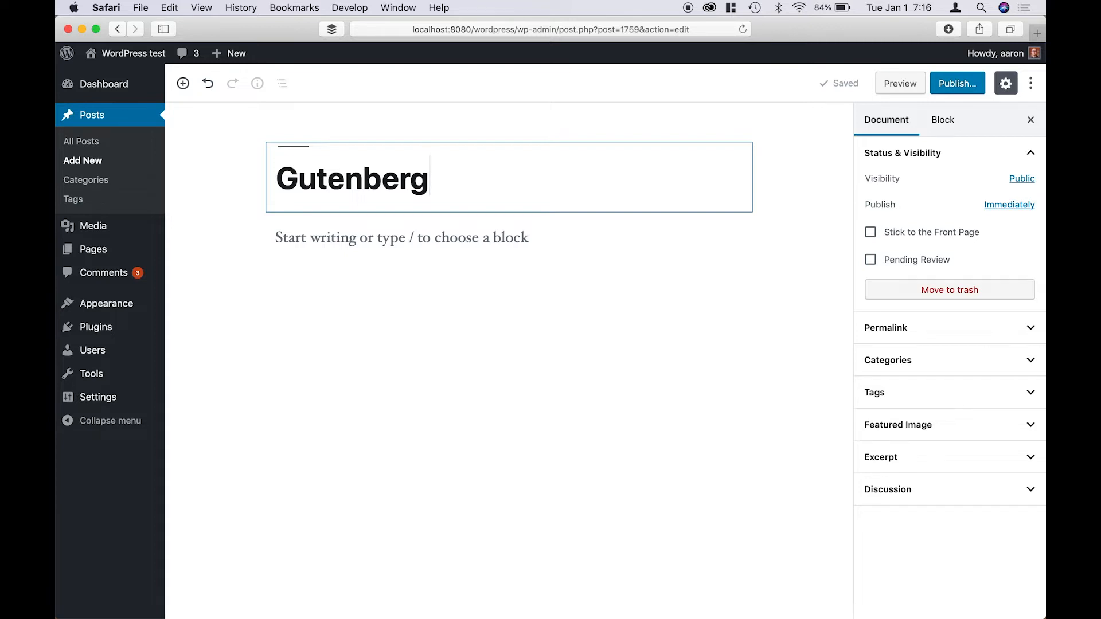
key("Return")
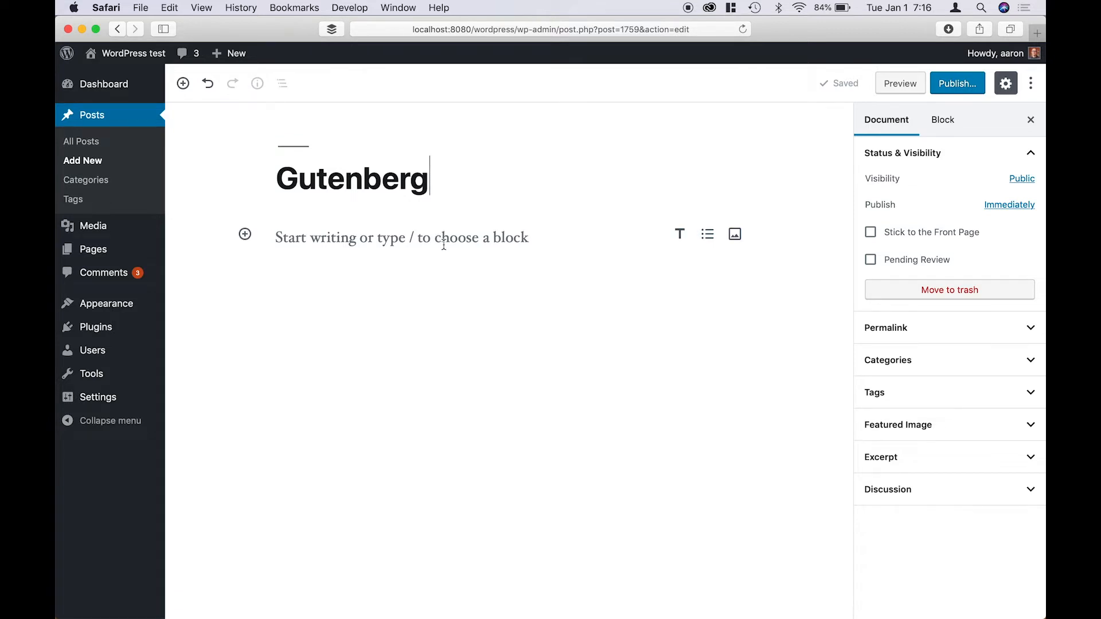
left_click(388, 198)
Search the block library for "youtub" and "parg", and clear the search.
mouse_move(506, 239)
left_click(245, 235)
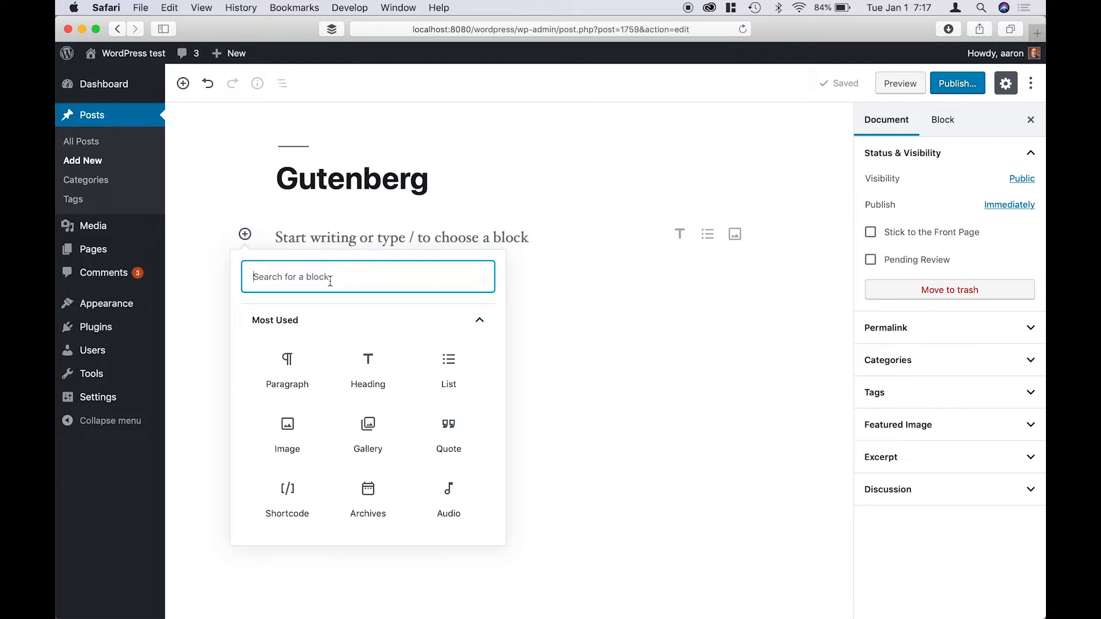
type("youtub")
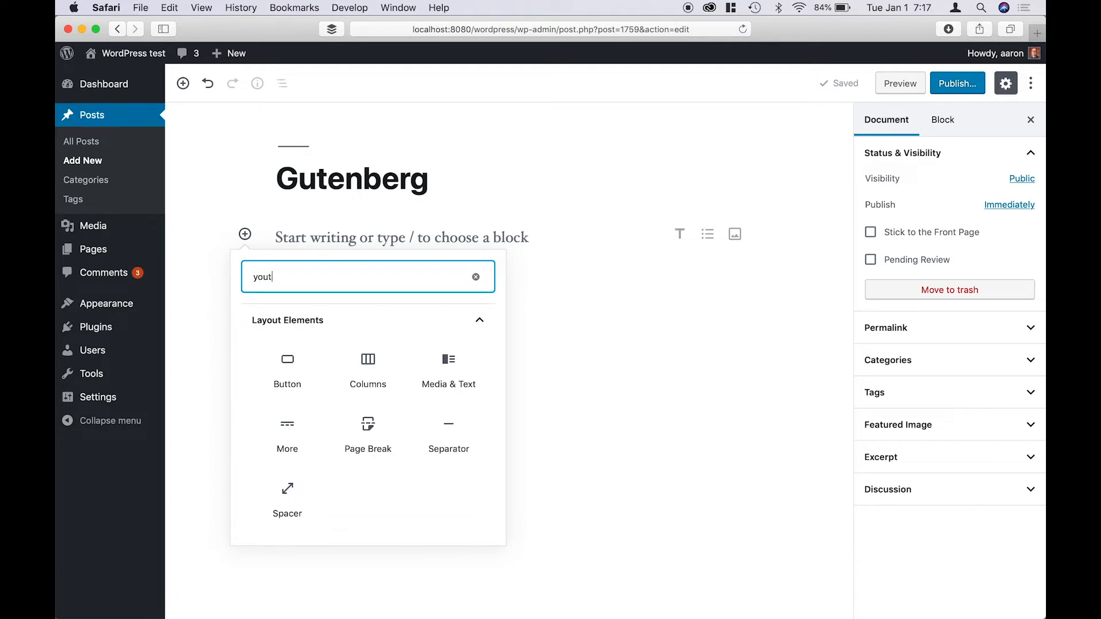
key("BackSpace")
key("BackSpace")
key("BackSpace")
key("BackSpace")
key("BackSpace")
key("BackSpace")
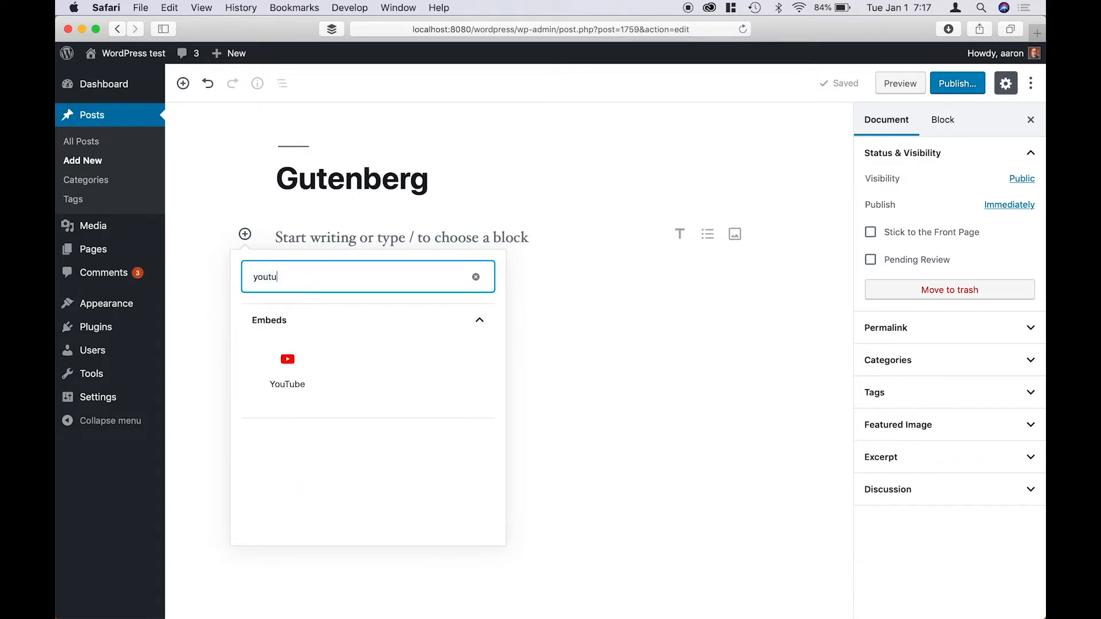
type("parg")
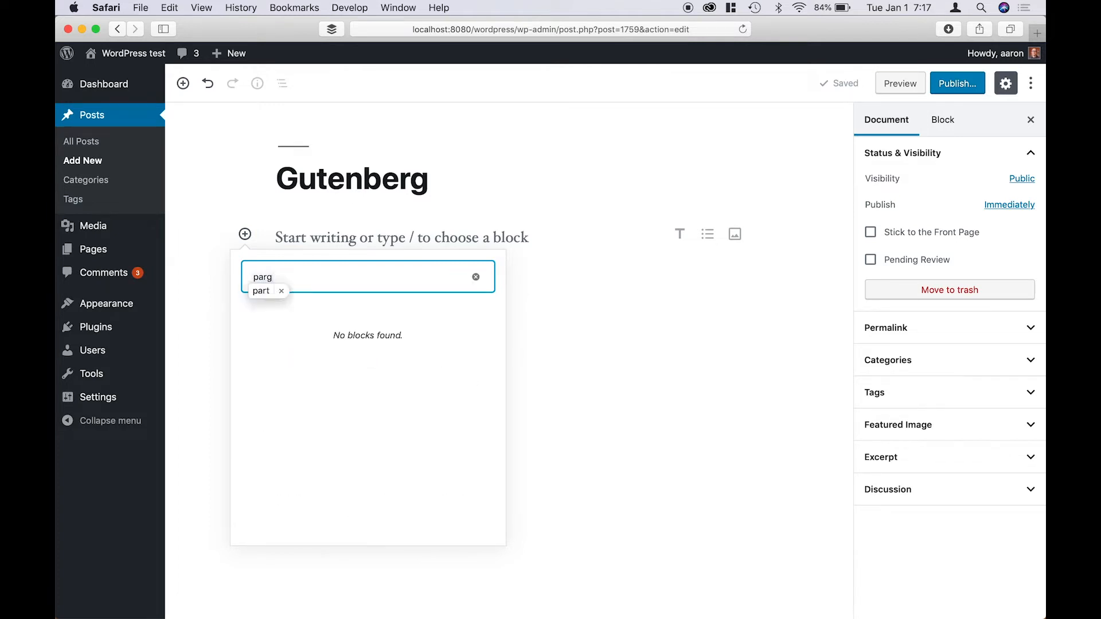
key("BackSpace")
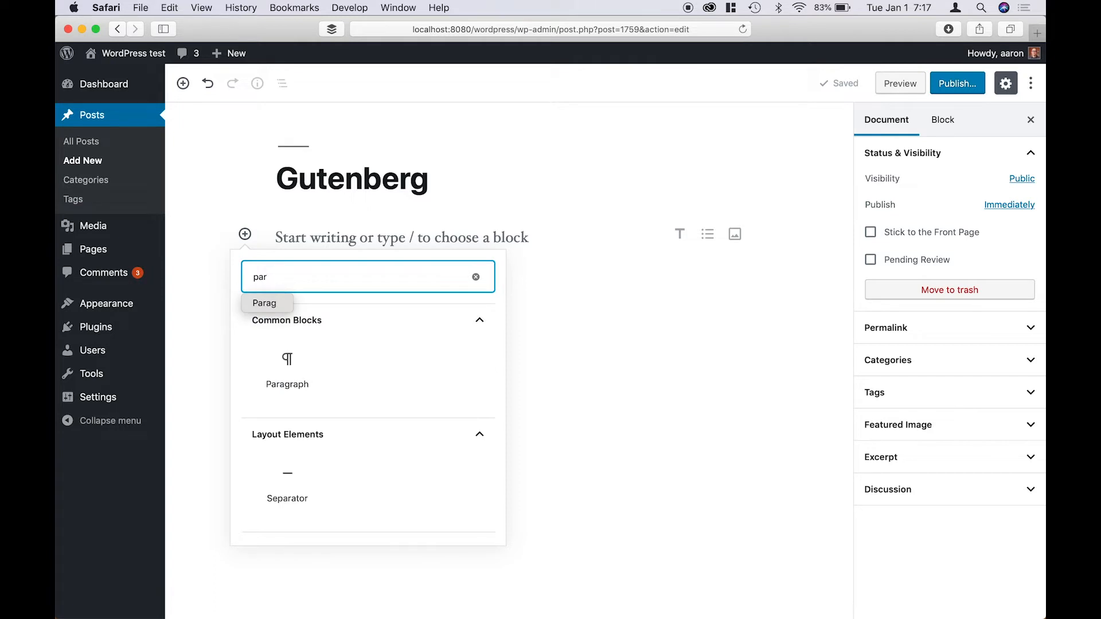
key("BackSpace")
key("BackSpace")
key("BackSpace")
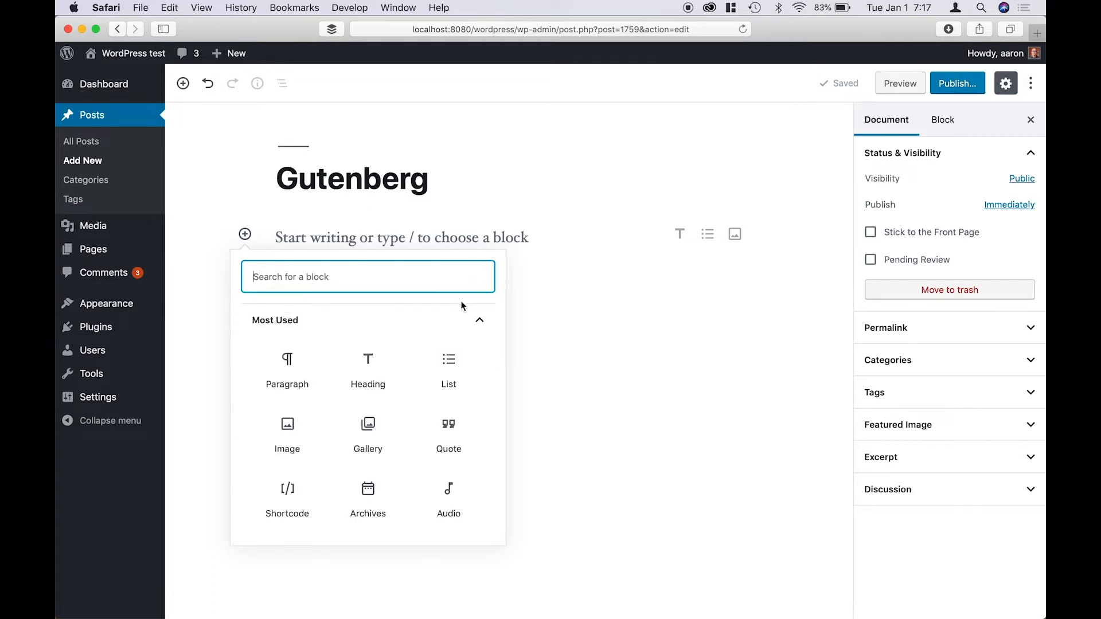
Insert a Heading block from the Common Blocks category below the title with the text "Heading 1".
left_click(480, 323)
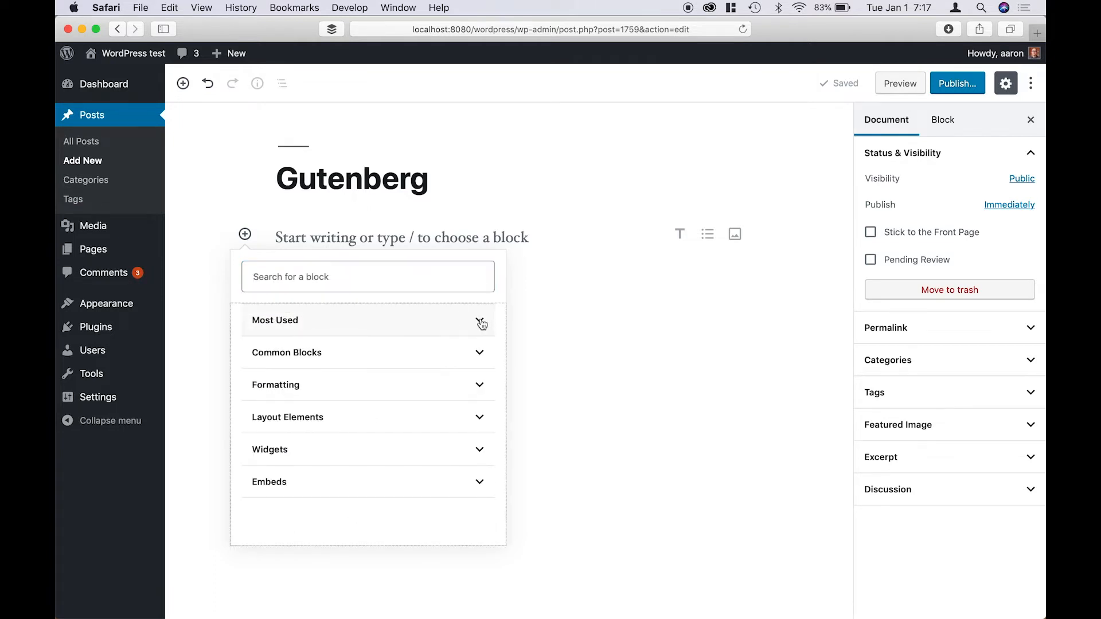
left_click(337, 357)
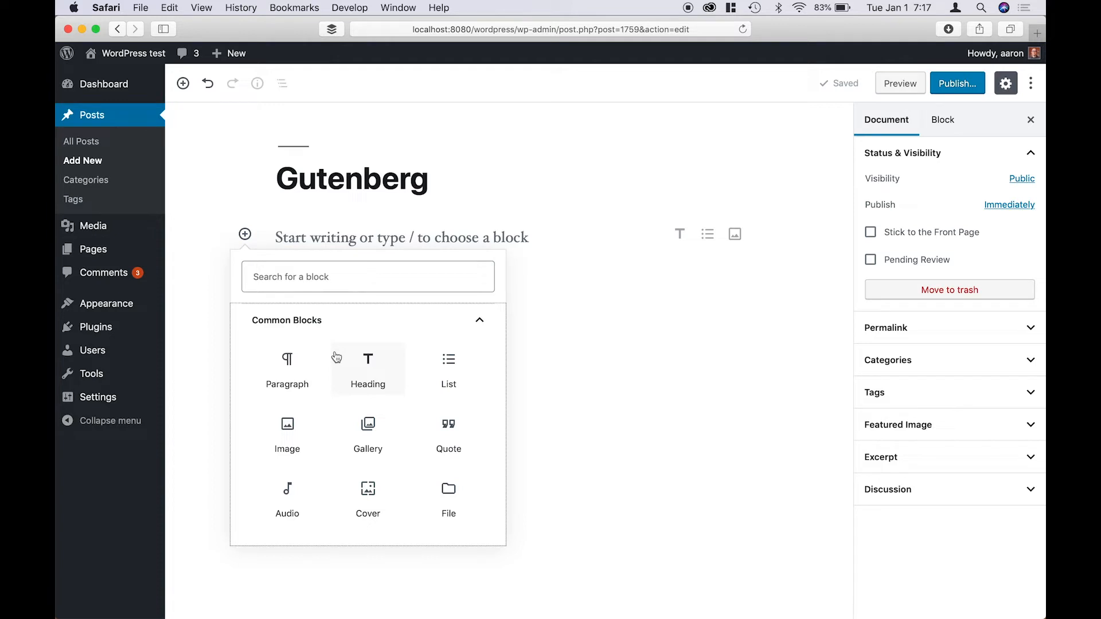
scroll(351, 376, "down", 1)
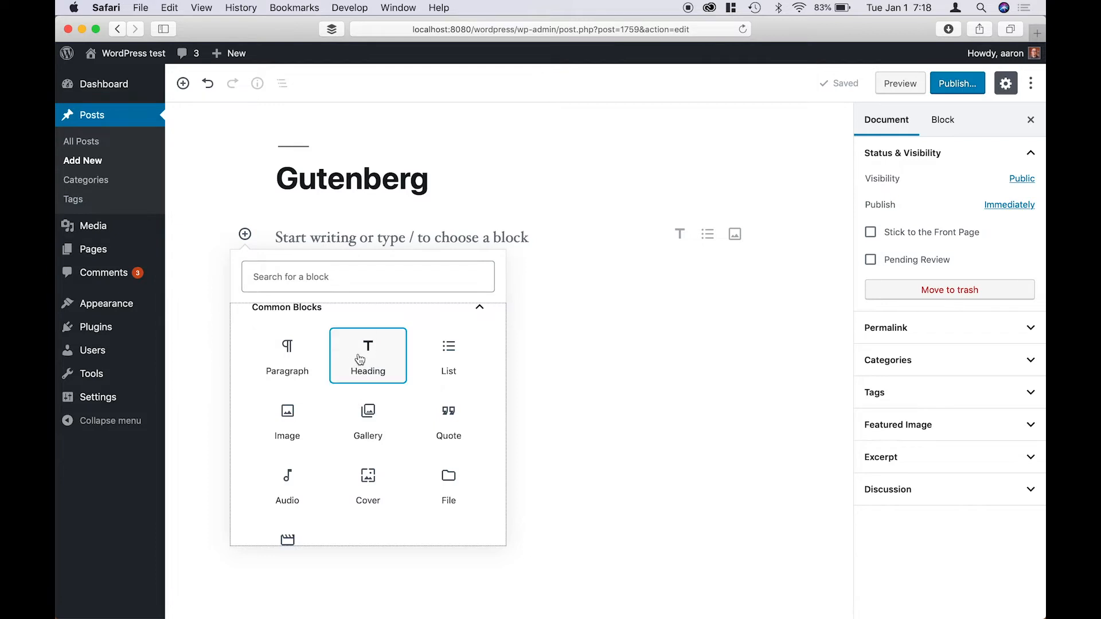
left_click(360, 358)
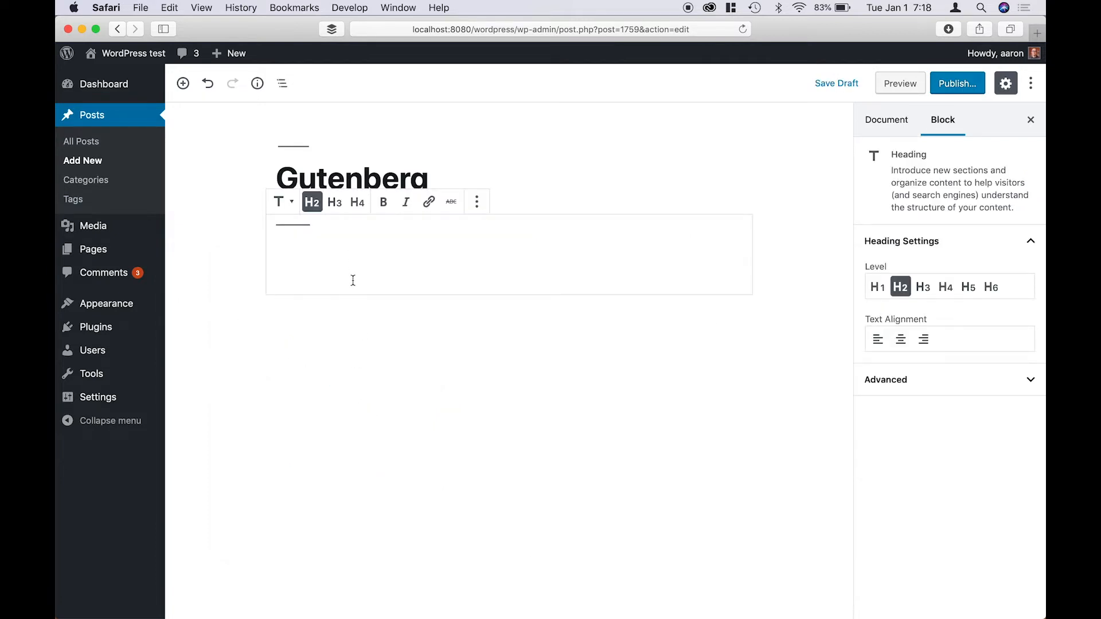
type("Heading 1")
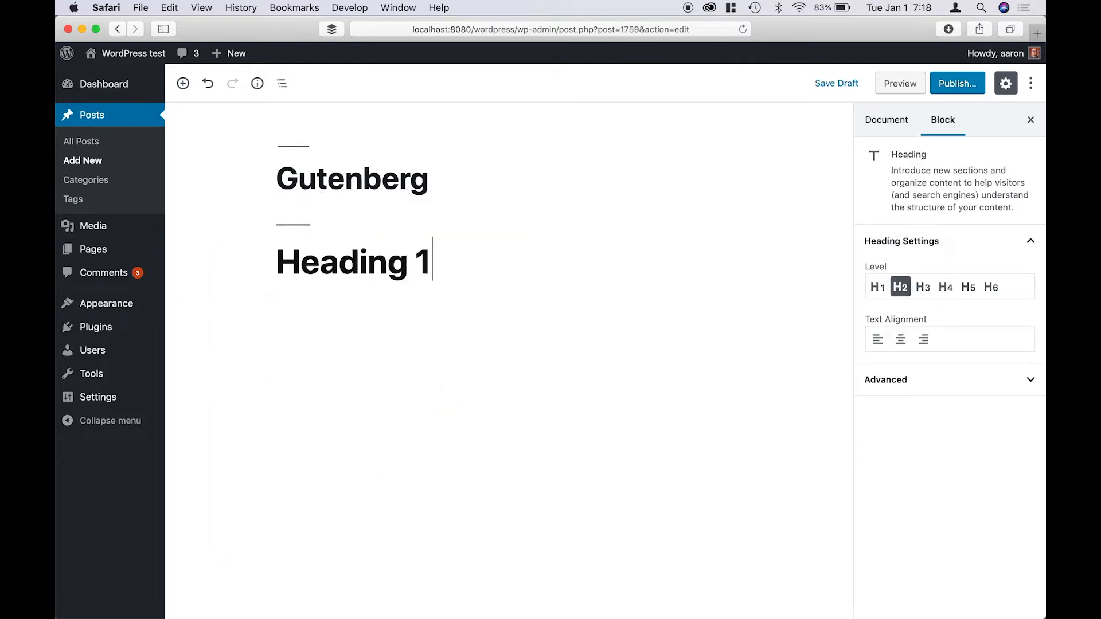
Add a paragraph below the heading reading "Some great paragraph.".
key("Return")
type("Some ")
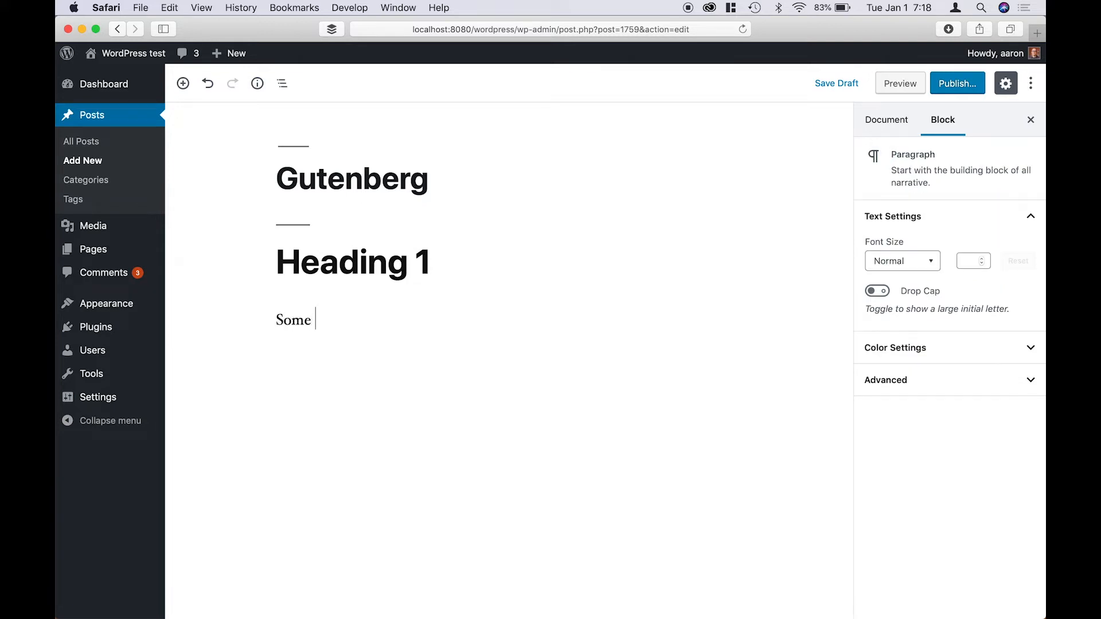
type("great par")
type("agraph")
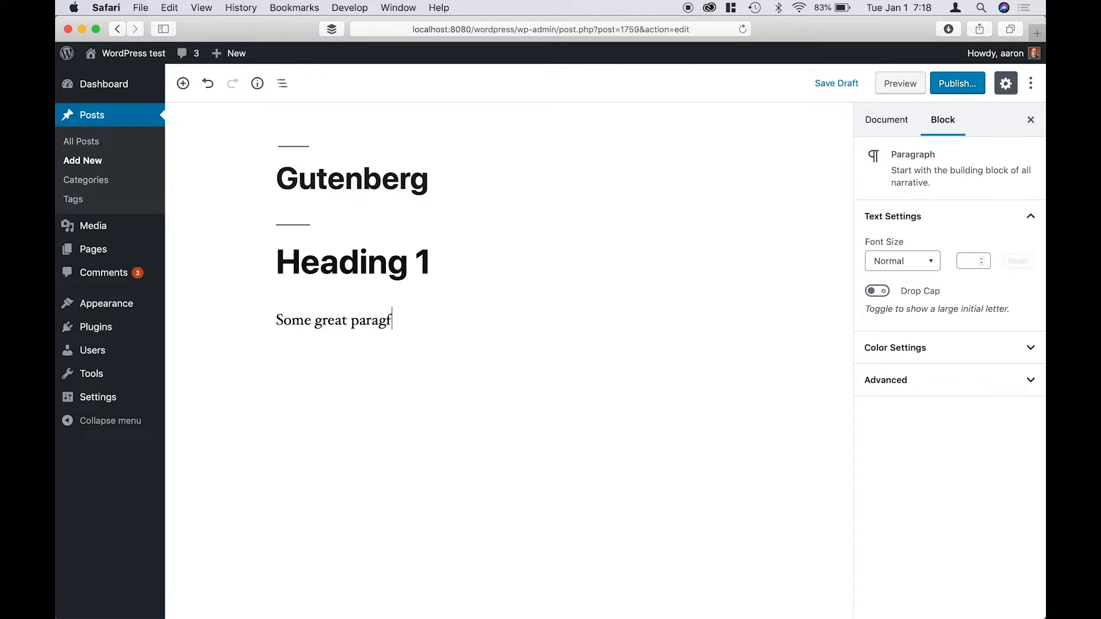
type(".")
Add a second paragraph reading "Another great paragraph." and start an empty block below it.
key("Return")
type("ANother grea")
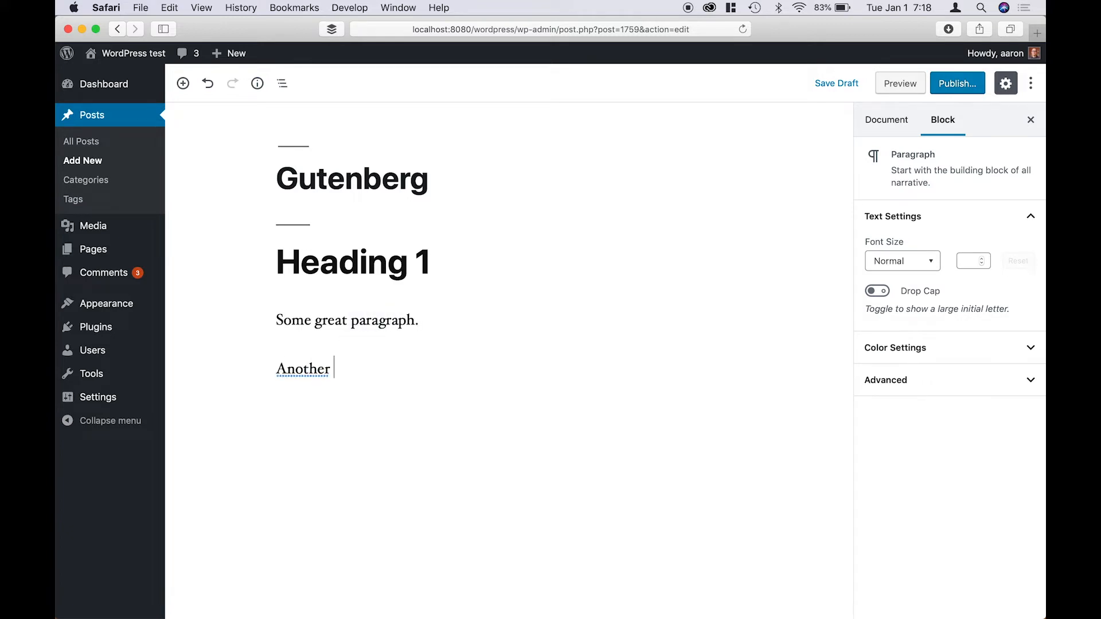
type("t paragraph.")
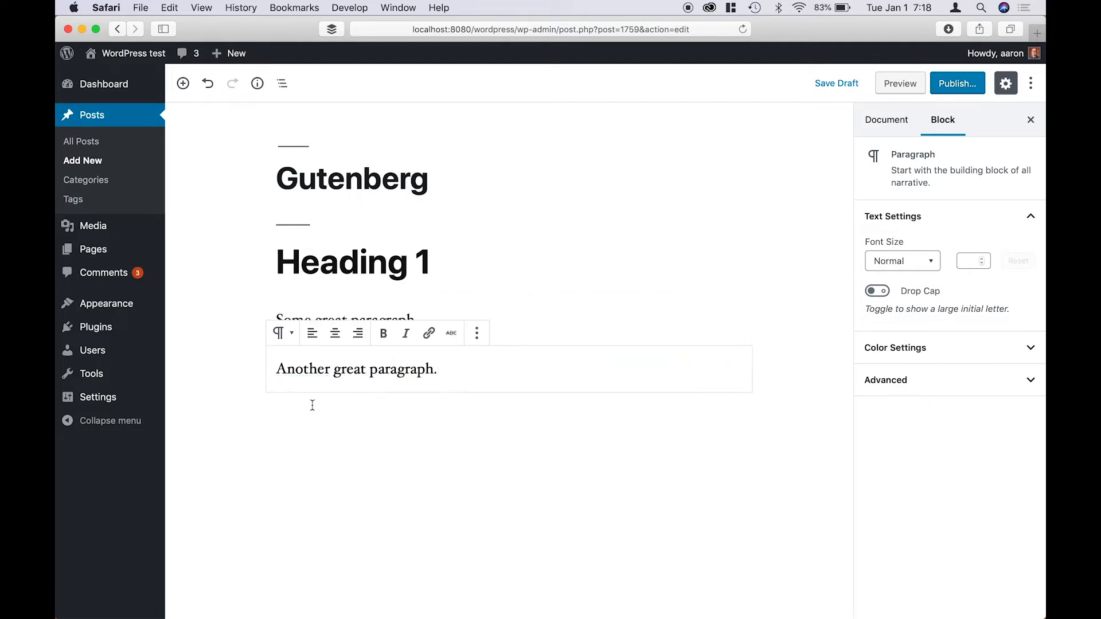
key("Return")
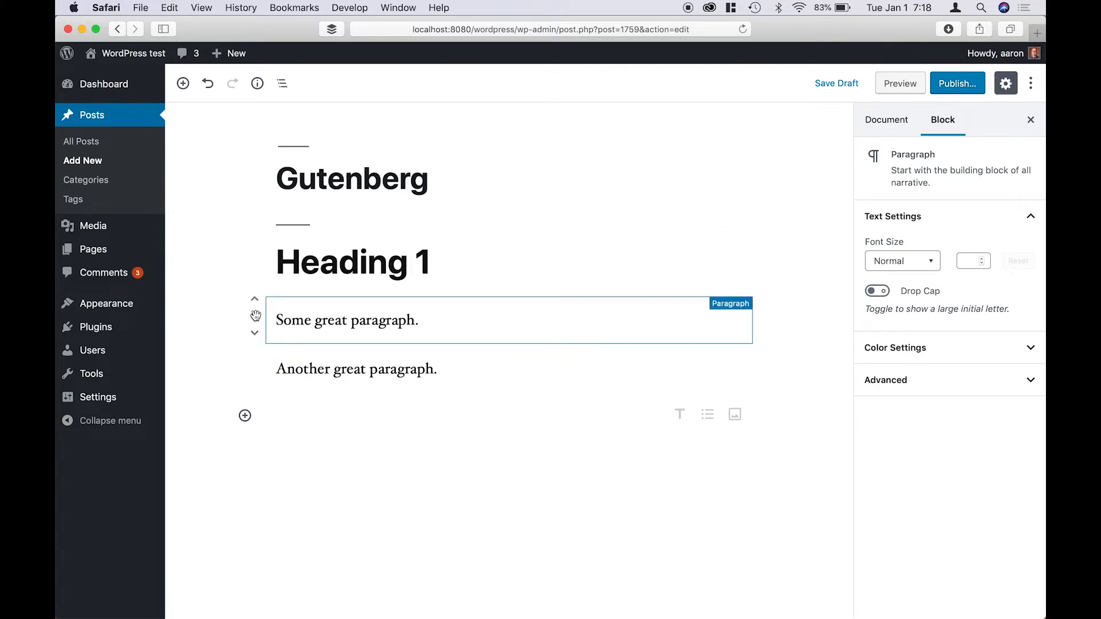
Reorder the blocks so "Another great paragraph." comes first, "Some great paragraph." second and the "Heading 1" heading third.
left_click(256, 365)
left_click_drag(257, 366, 289, 267)
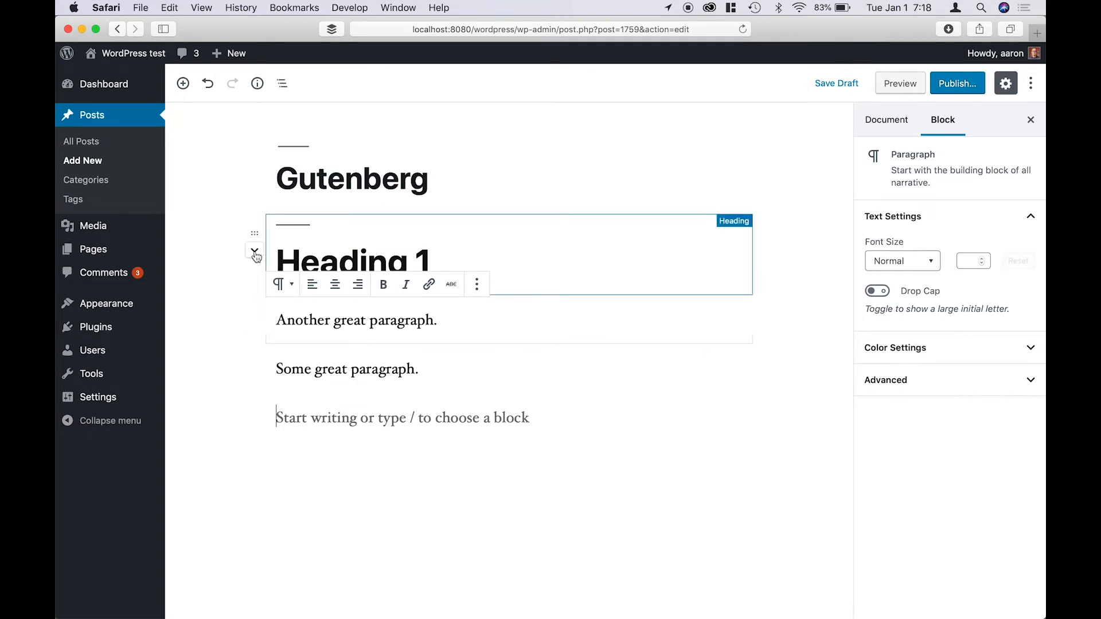
left_click(255, 250)
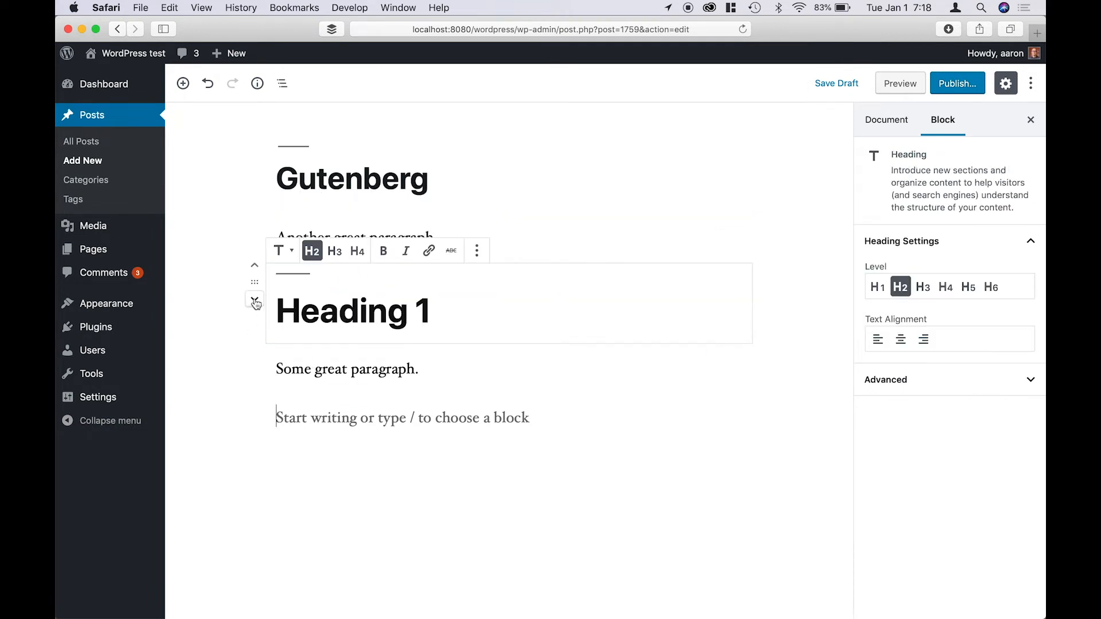
left_click(254, 299)
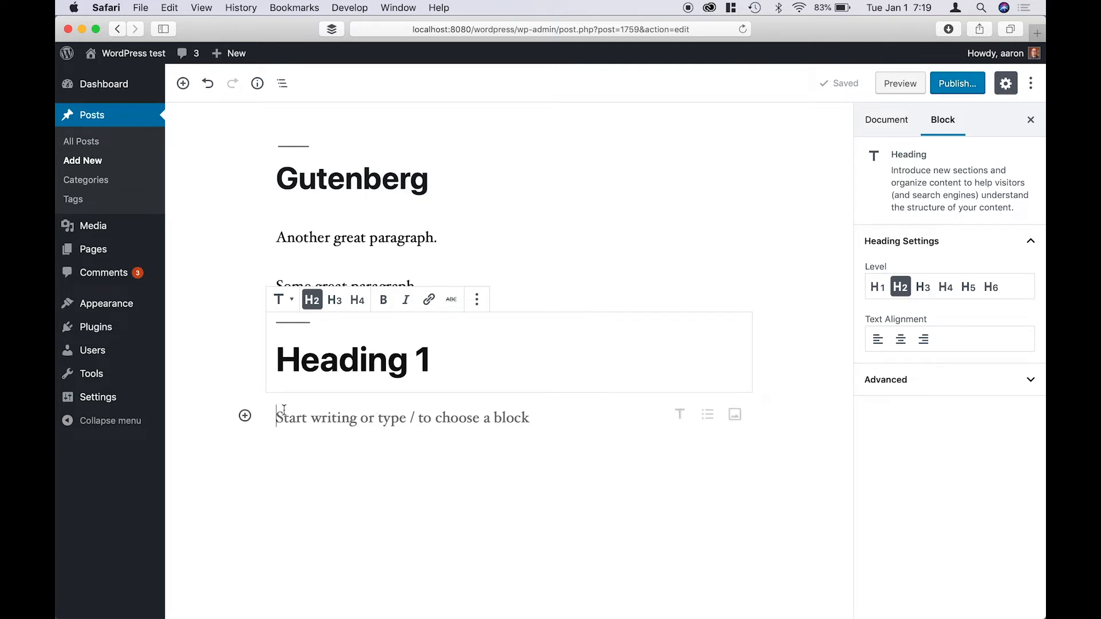
Examine the block categories available for the empty block and the blocks offered under Common Blocks.
left_click(245, 415)
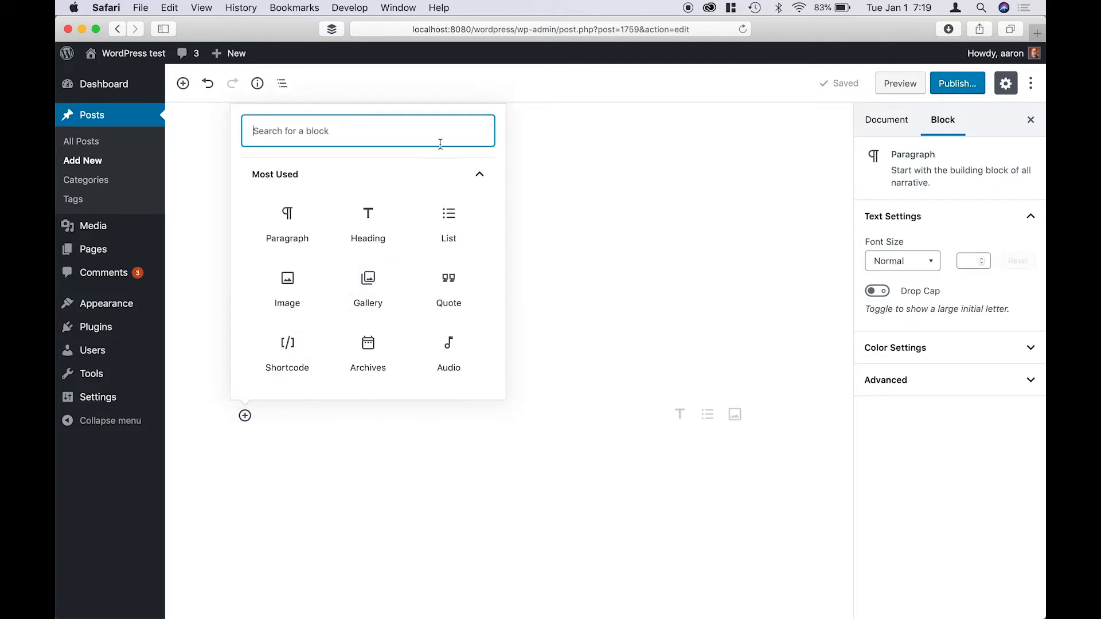
left_click(479, 175)
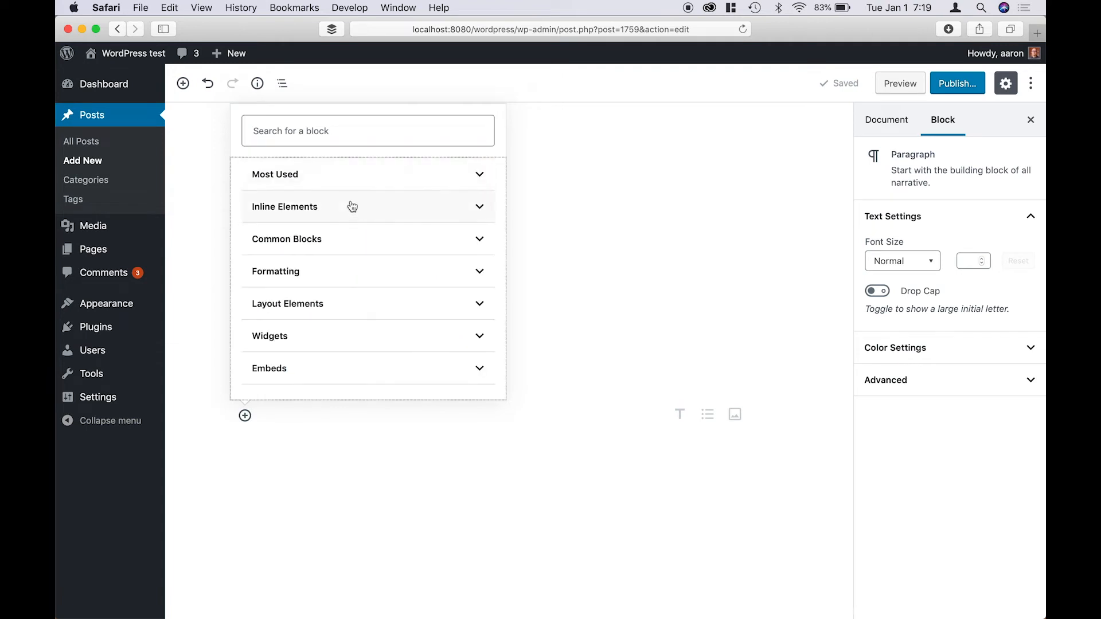
left_click(481, 240)
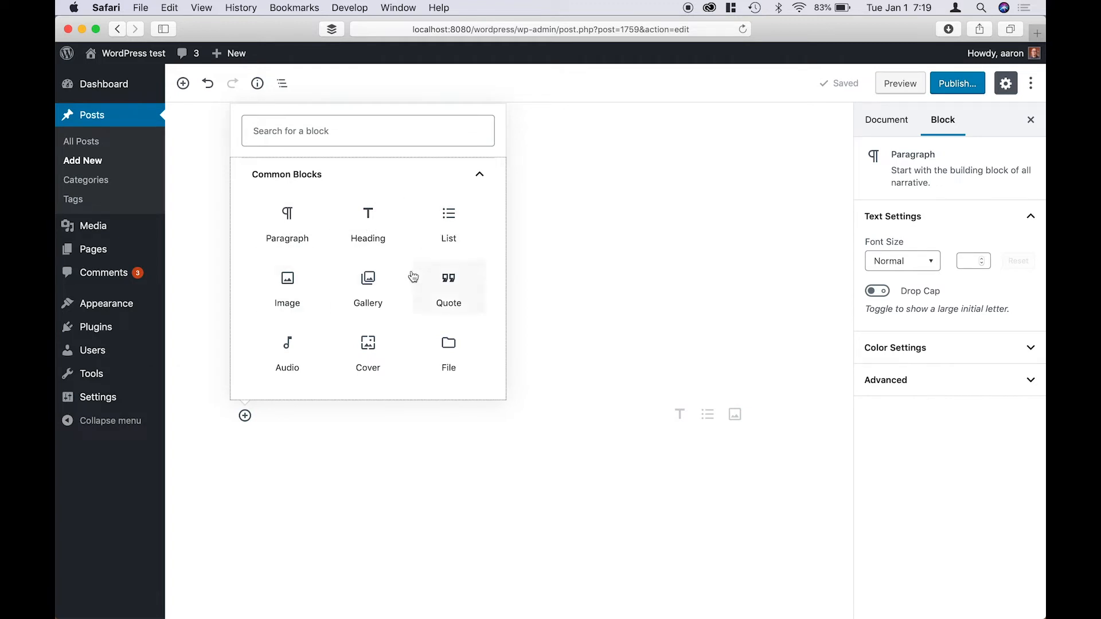
scroll(413, 277, "down", 2)
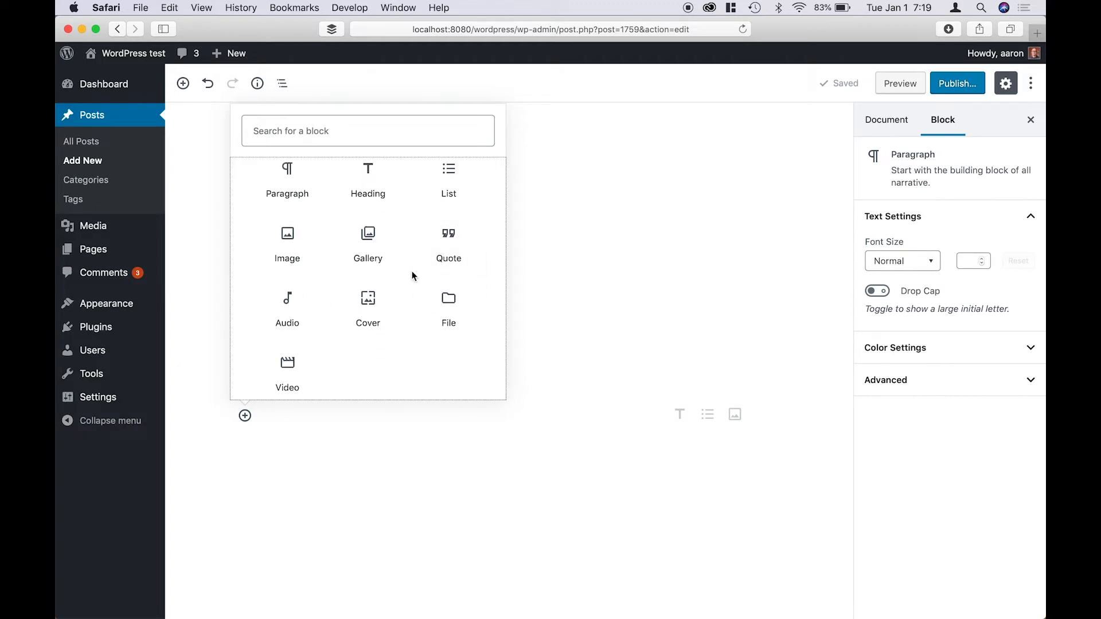
scroll(381, 252, "up", 2)
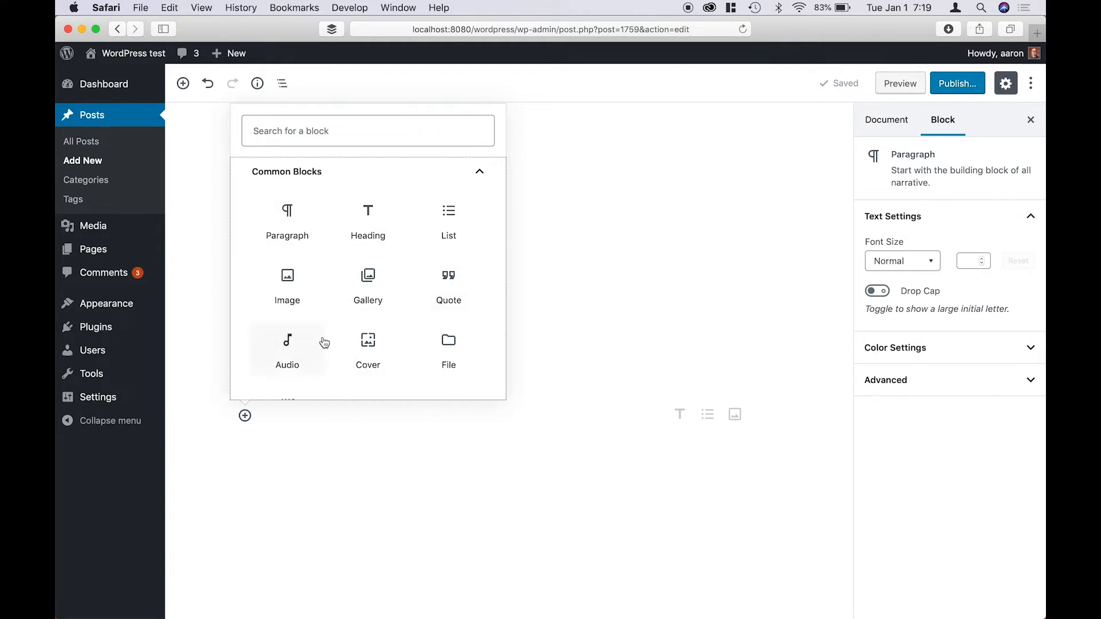
scroll(320, 340, "down", 2)
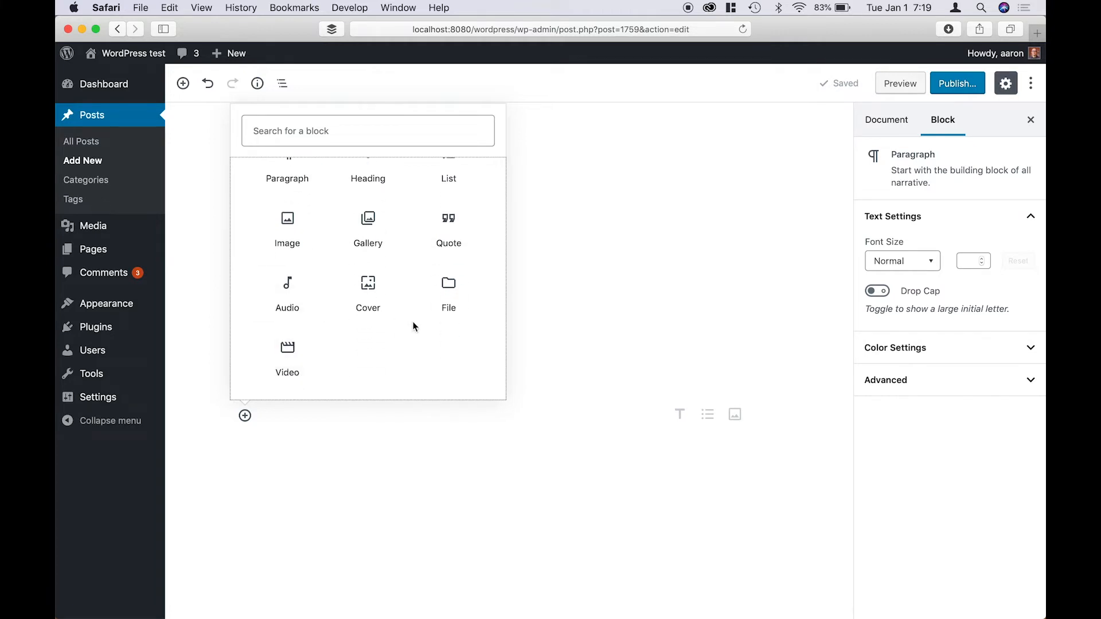
scroll(411, 322, "up", 3)
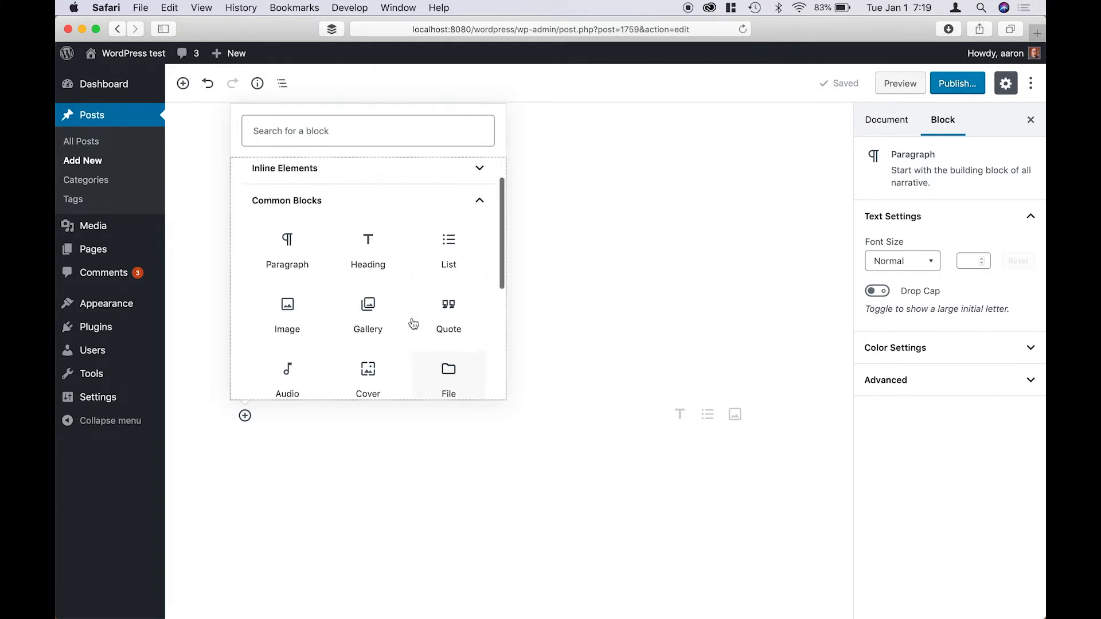
left_click(478, 201)
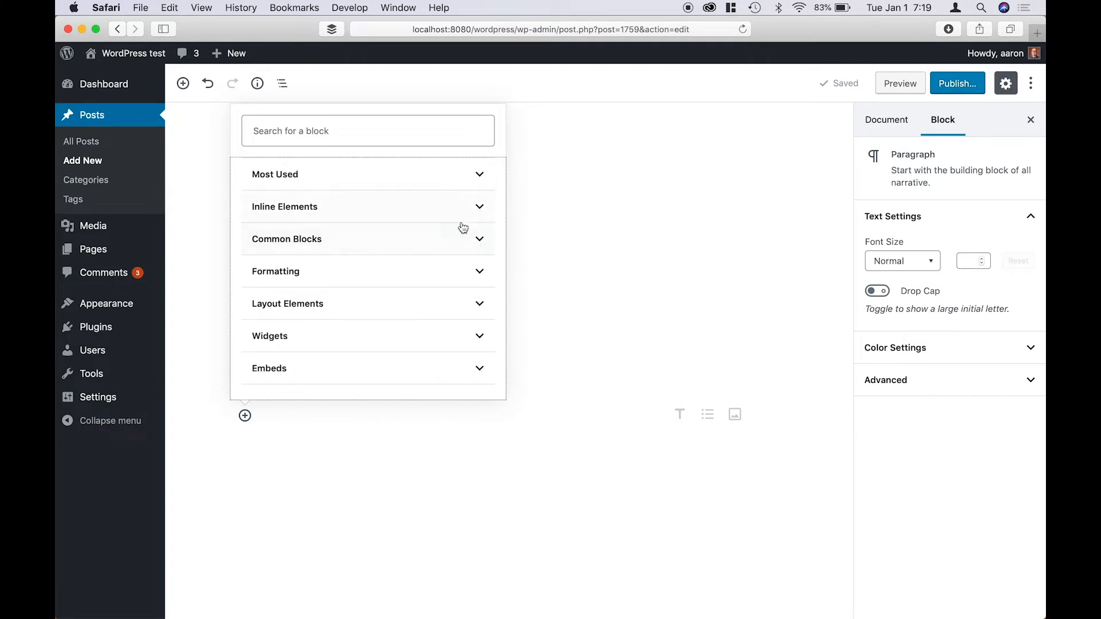
Insert a Classic block from the Formatting category below the heading and activate its text area.
left_click(485, 270)
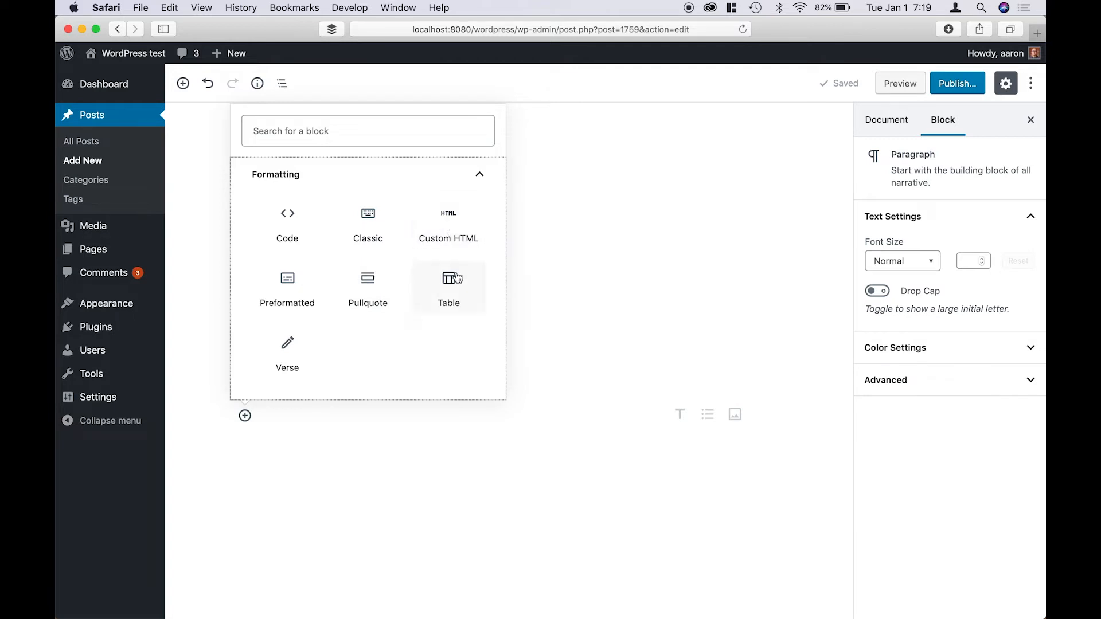
left_click(368, 216)
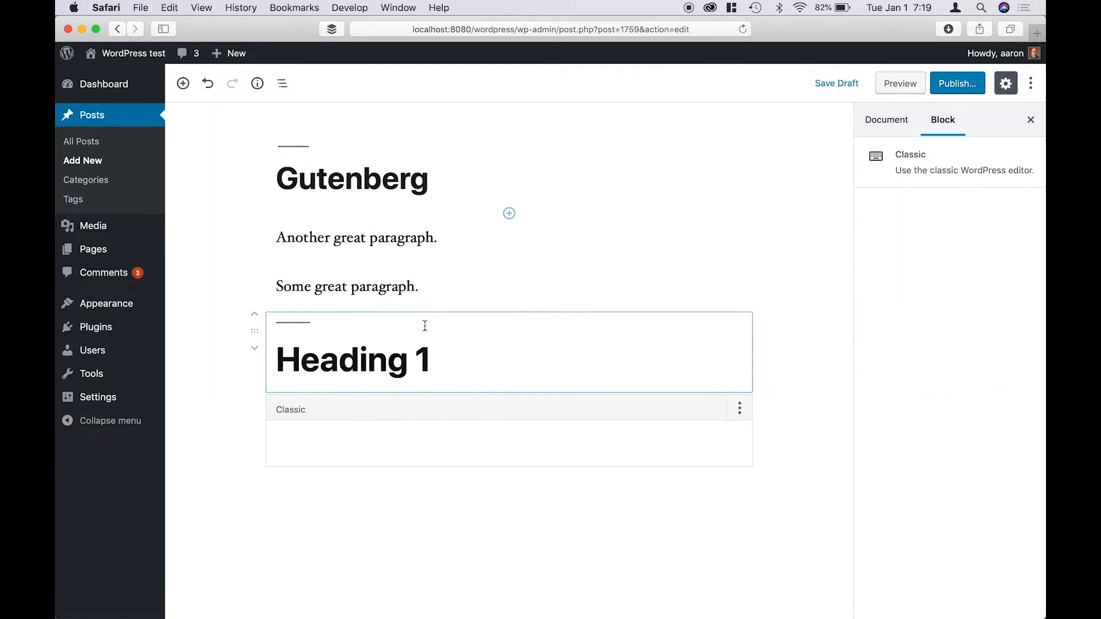
left_click(527, 446)
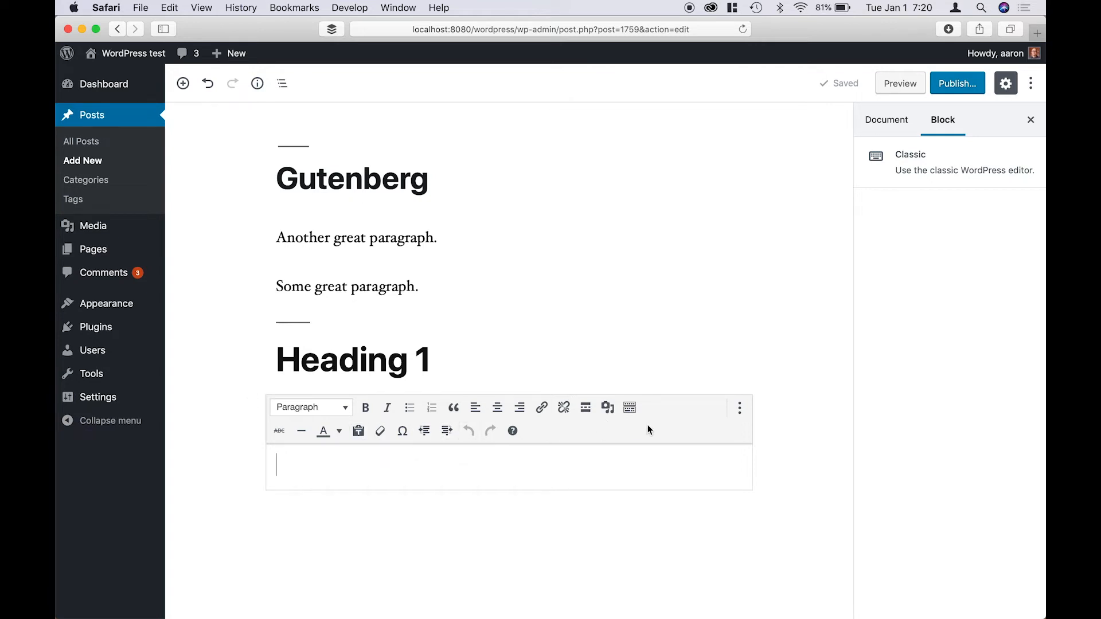
Fill the Classic block with the lines "hbdsjhbf", "hbdshjfbjbhdfs" and "dhsfbhjdjhsf", and format the first line as Heading 3.
type("hbdsjhbf")
key("Return")
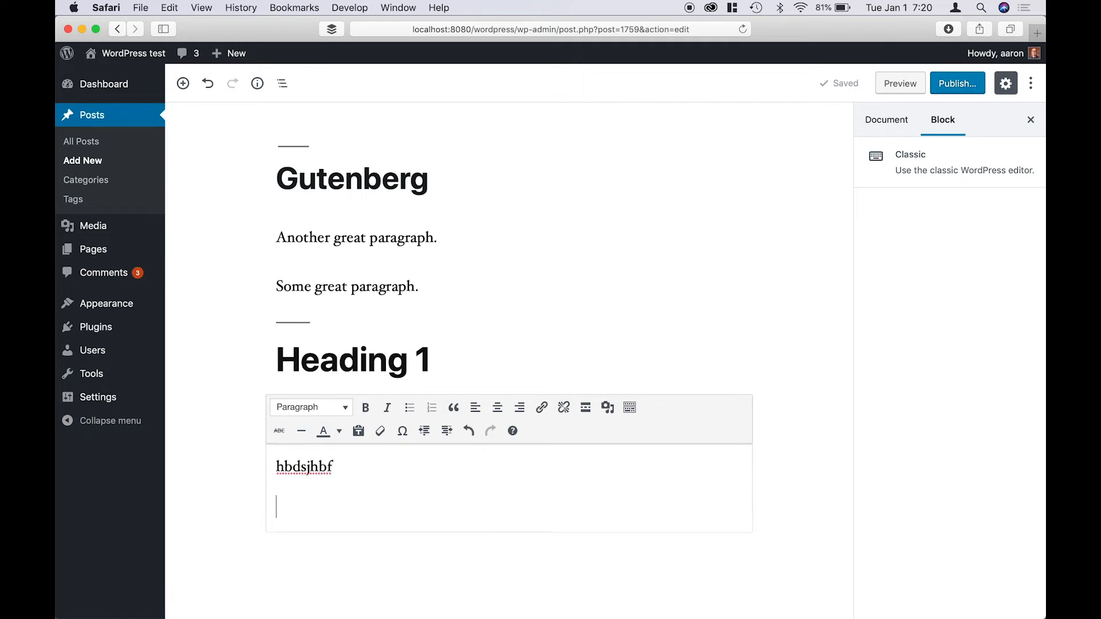
type("hbdshjfbjbhdfs")
key("Return")
type("dhsfbhjdjhsf")
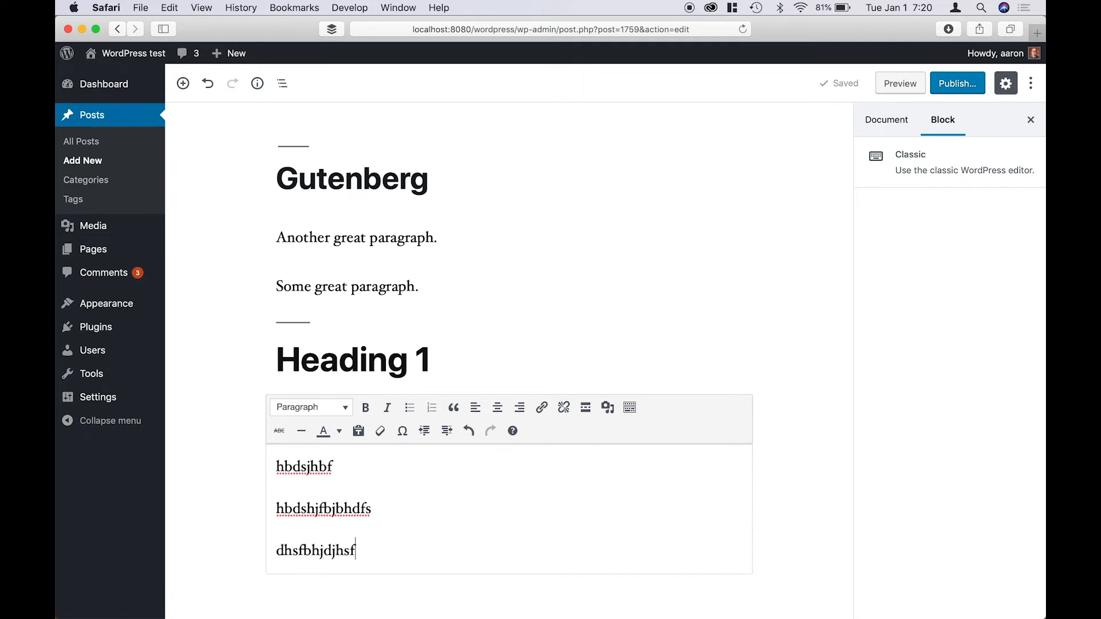
left_click(342, 409)
left_click(337, 287)
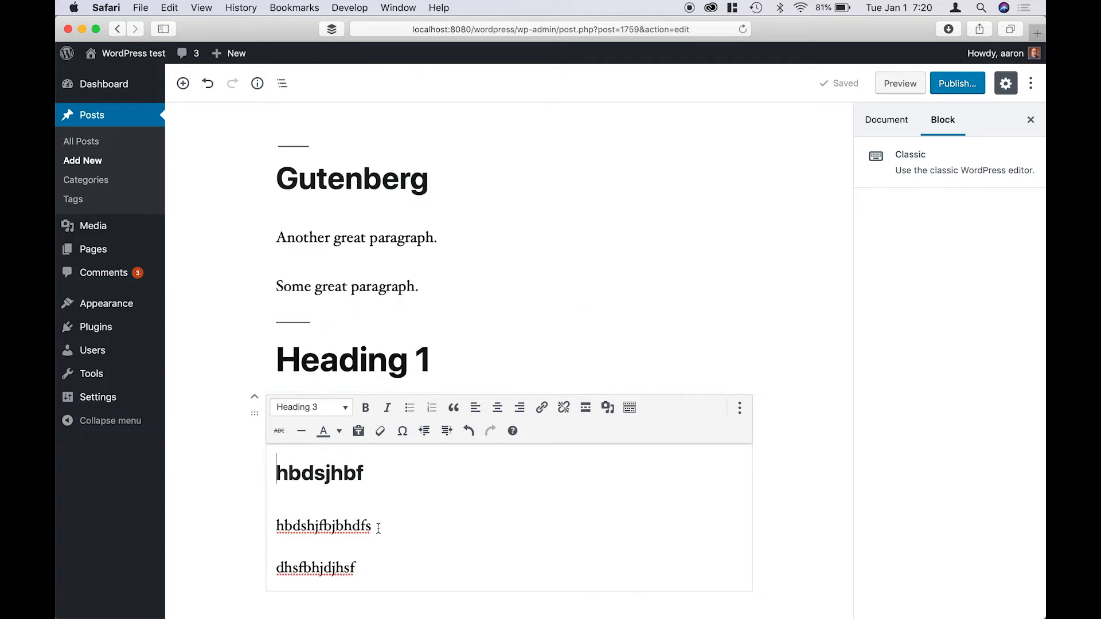
Convert the Classic block into individual blocks and select each of the two resulting paragraphs.
left_click(335, 526)
left_click(740, 409)
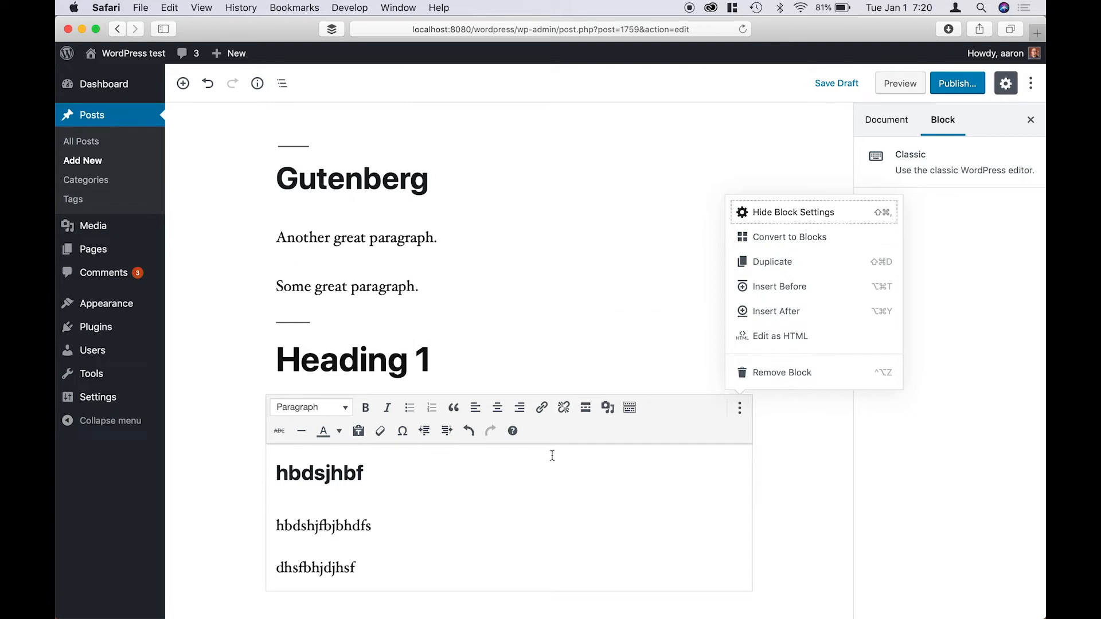
left_click(445, 481)
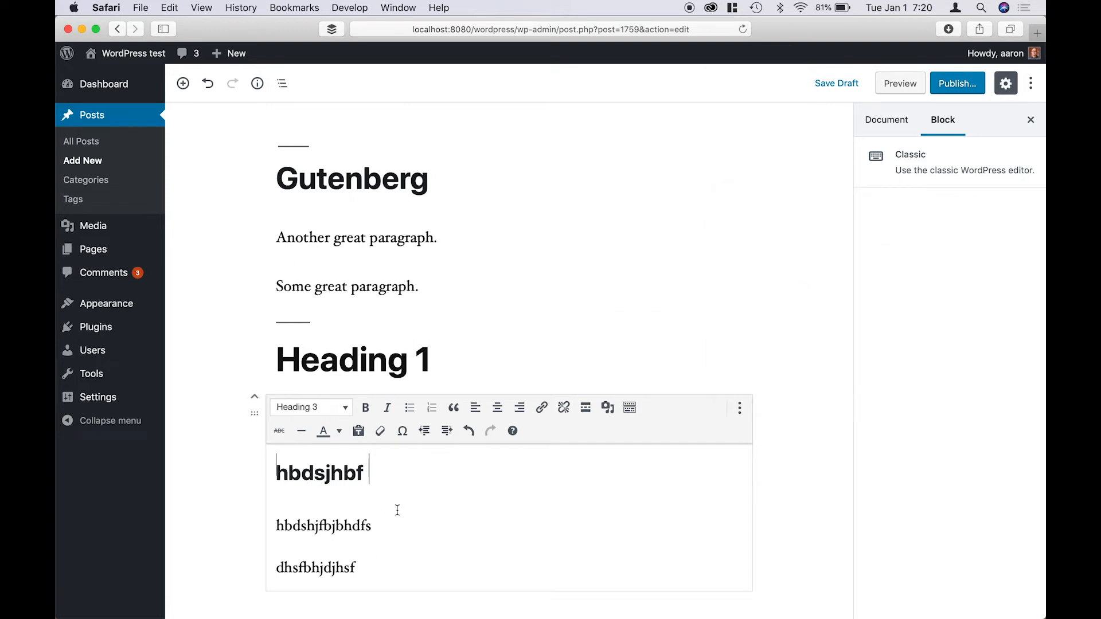
left_click(740, 408)
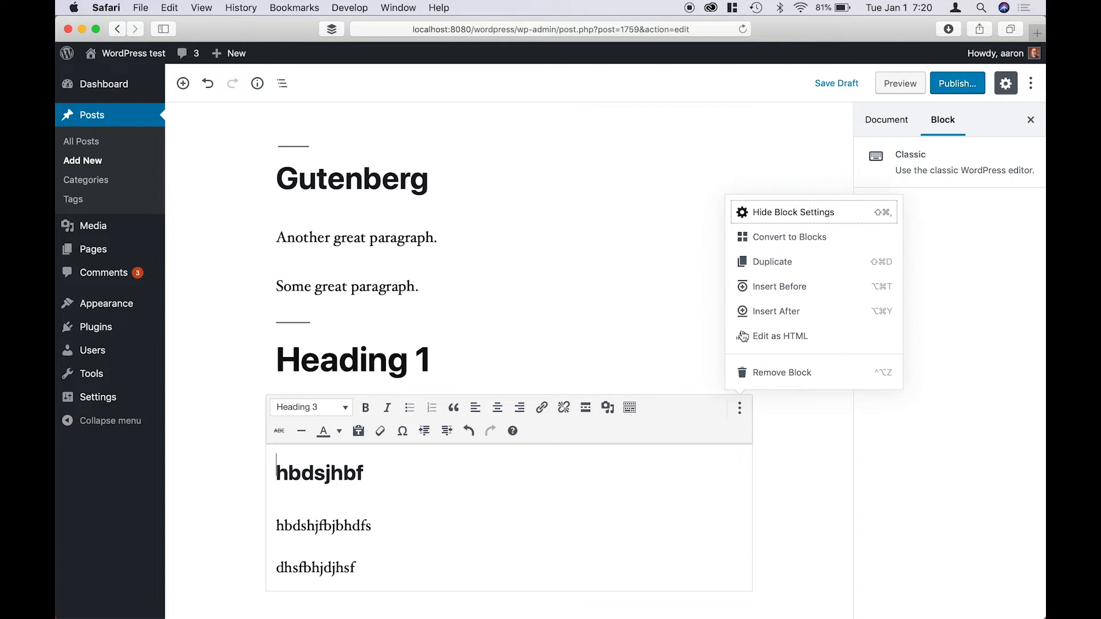
left_click(765, 240)
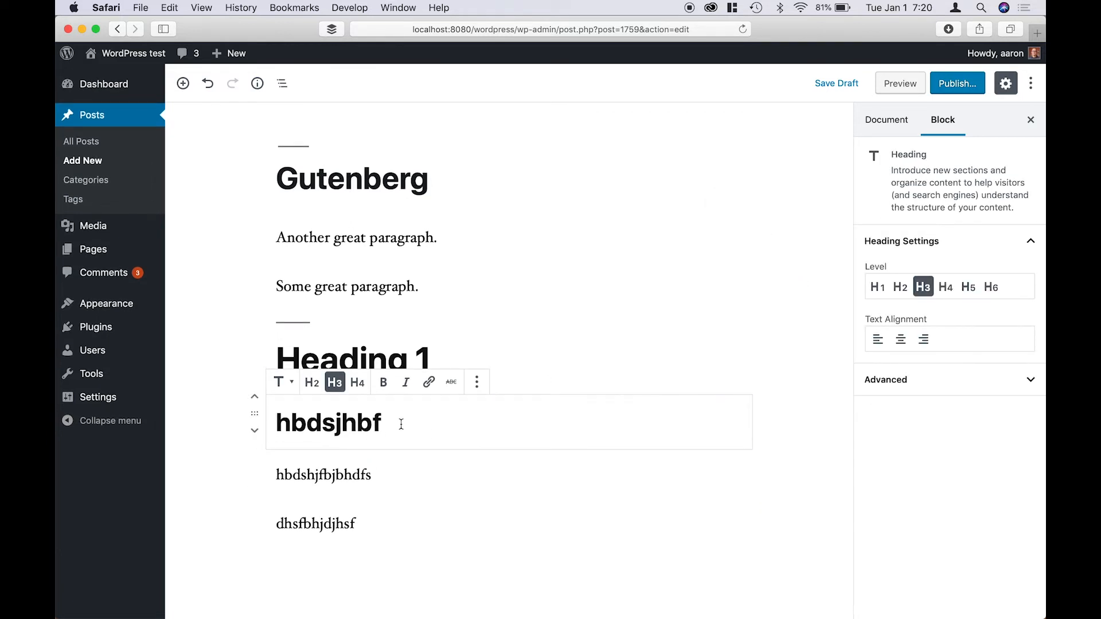
left_click(360, 474)
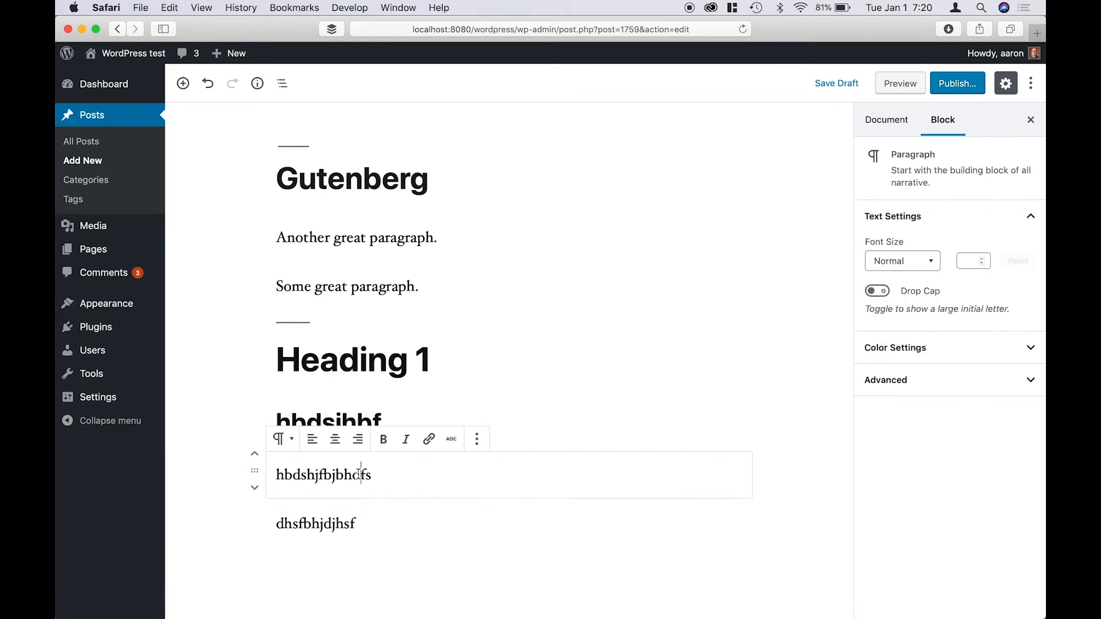
left_click(345, 523)
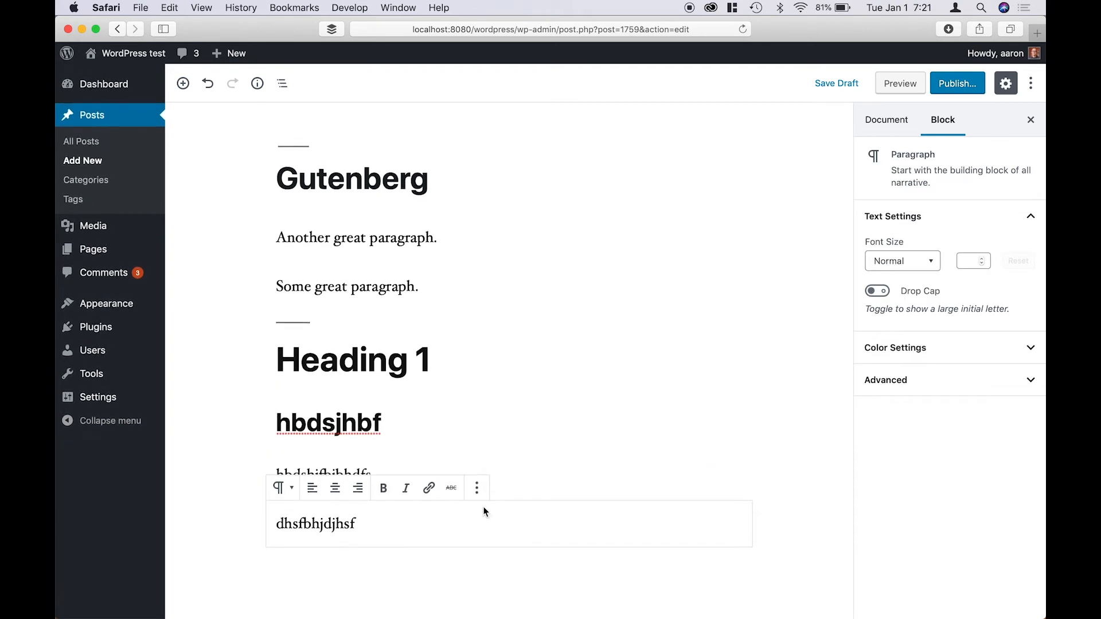
Start an empty block below the last paragraph and examine the blocks offered under Layout Elements, Widgets and Inline Elements.
left_click(401, 524)
key("Return")
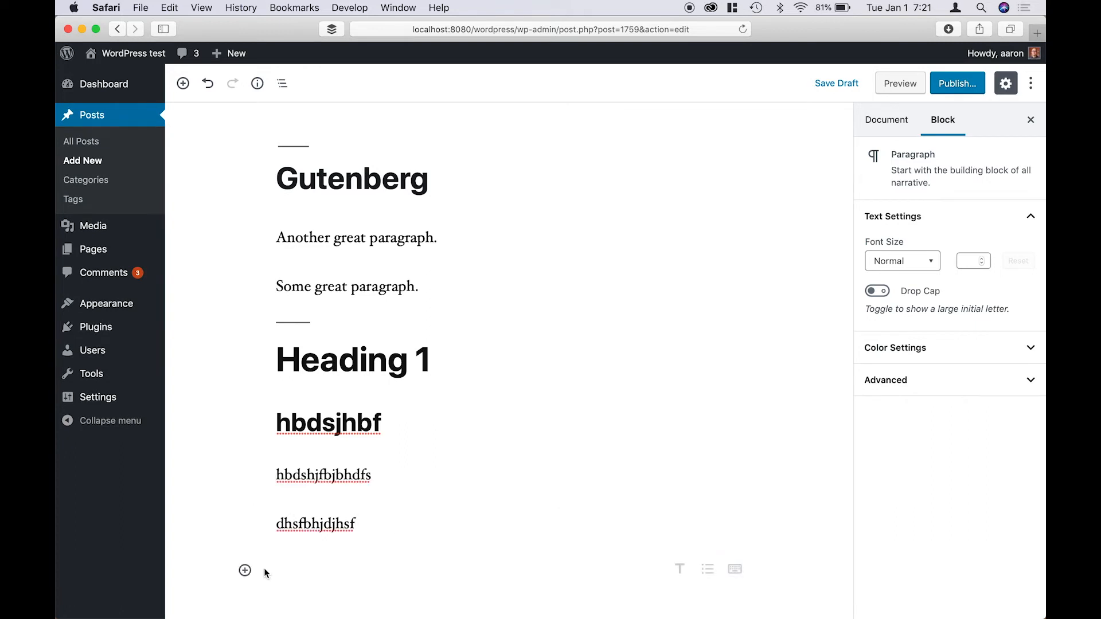
left_click(245, 570)
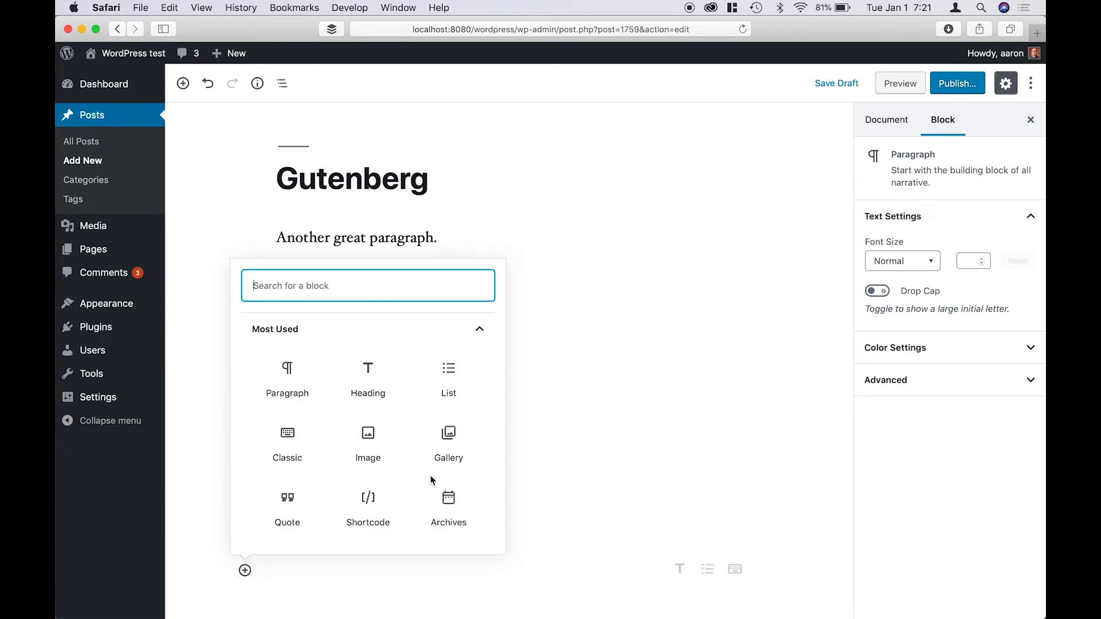
left_click(481, 331)
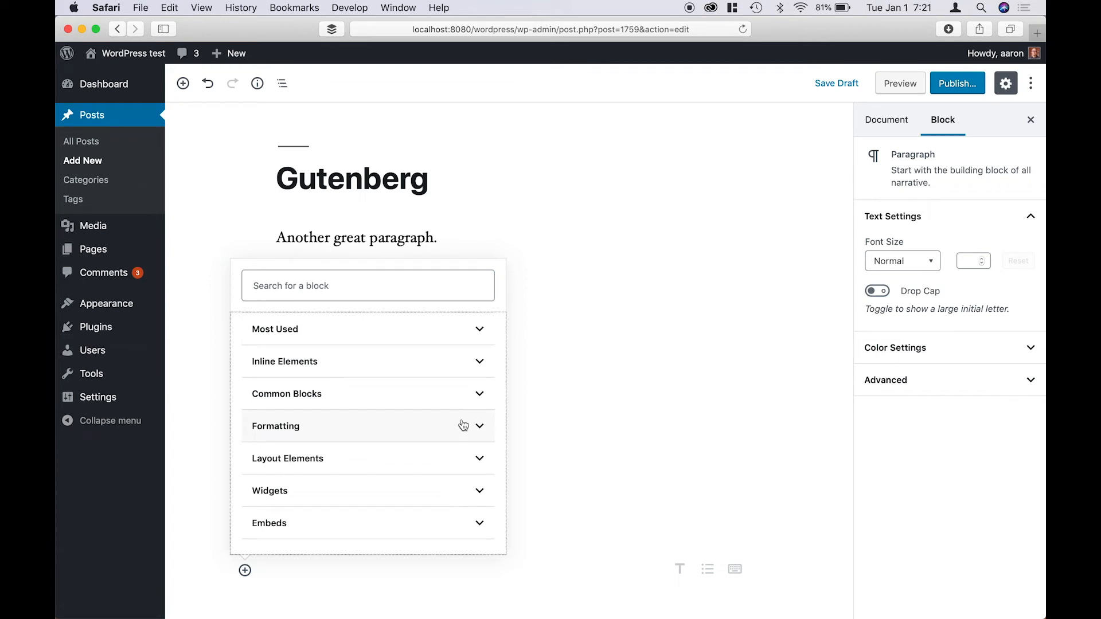
left_click(479, 456)
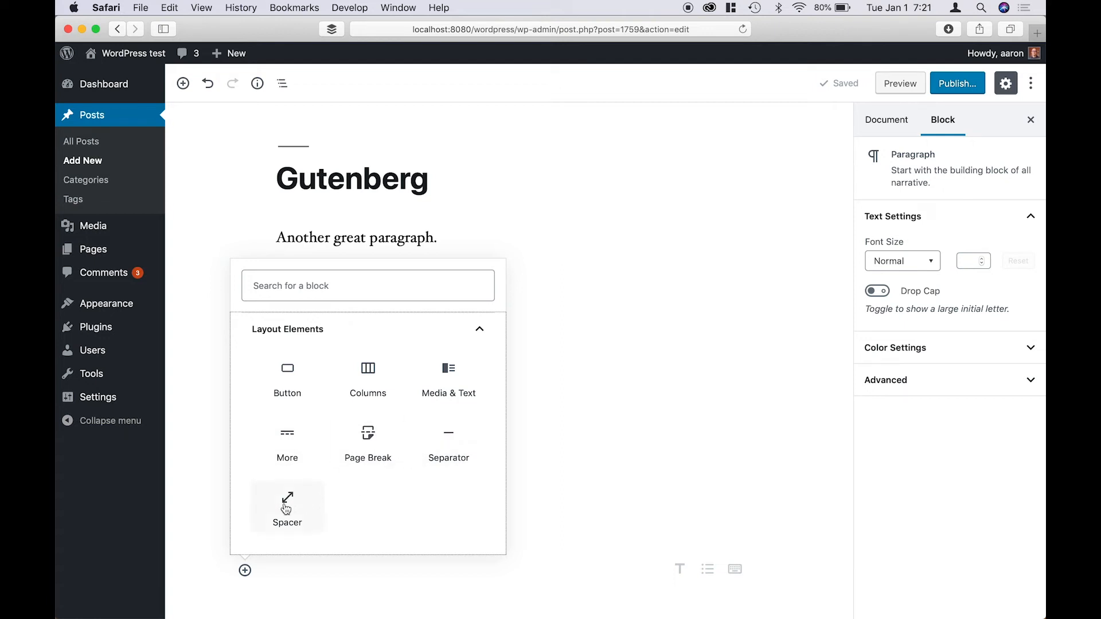
left_click(478, 329)
left_click(479, 491)
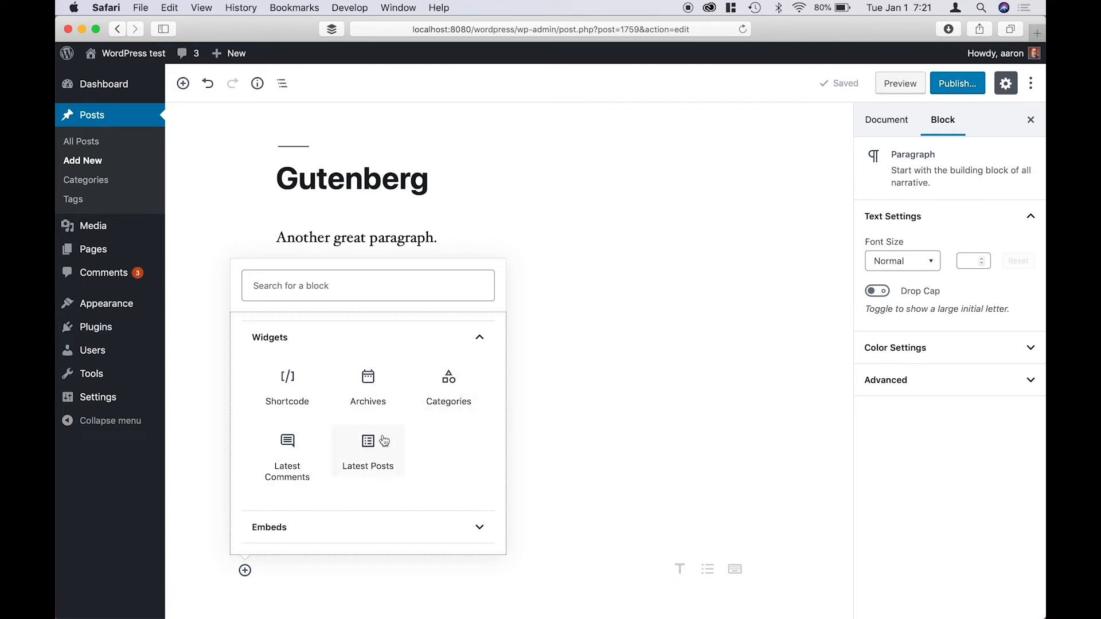
left_click(480, 337)
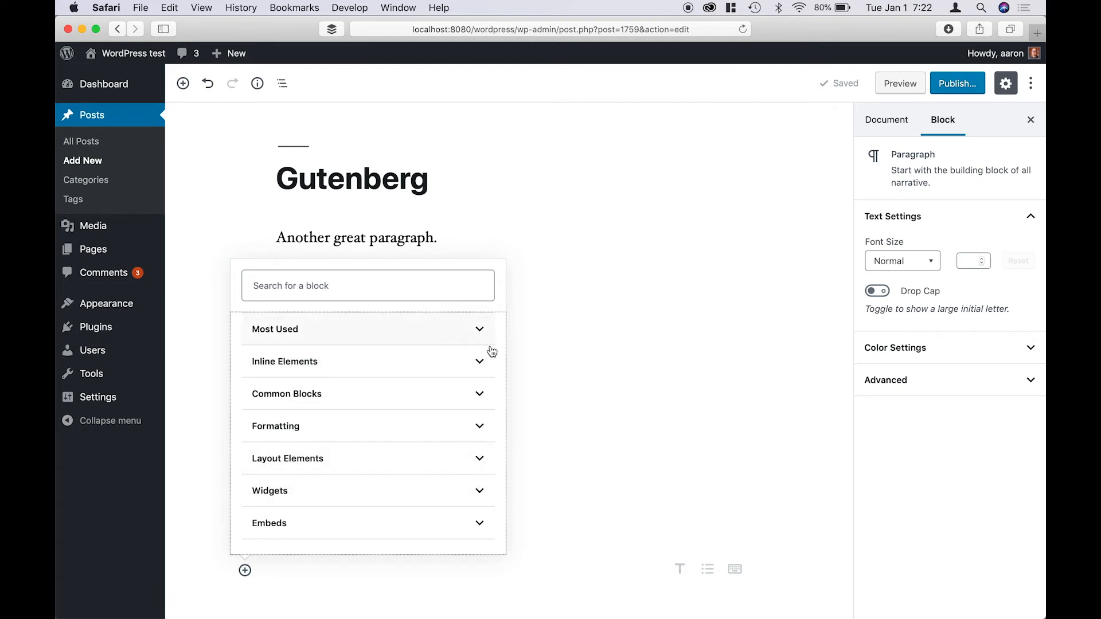
left_click(481, 363)
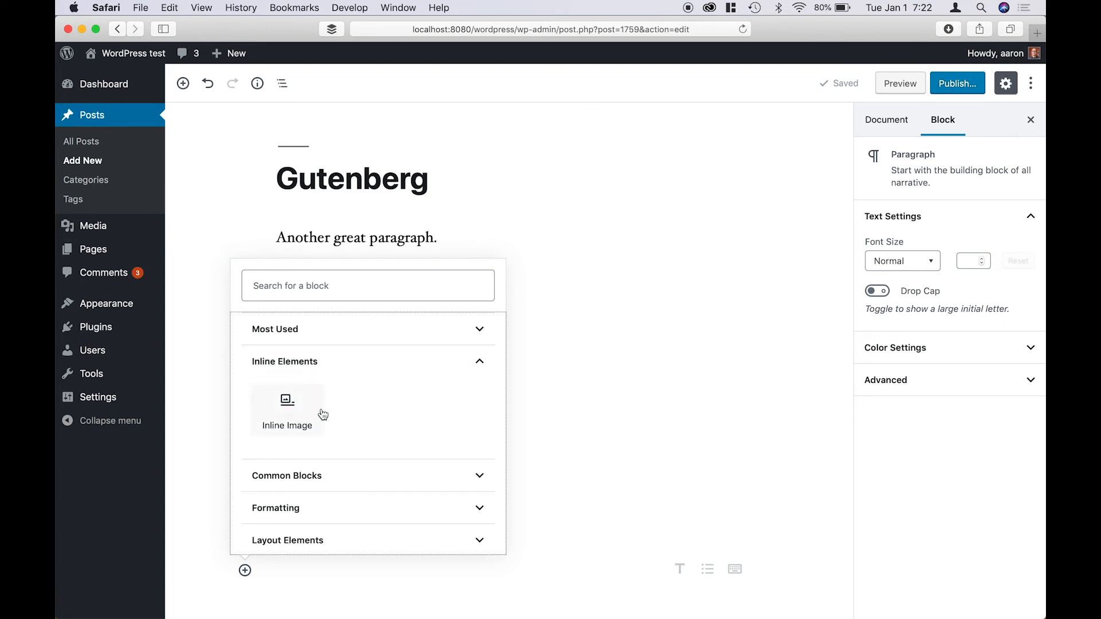
left_click(479, 363)
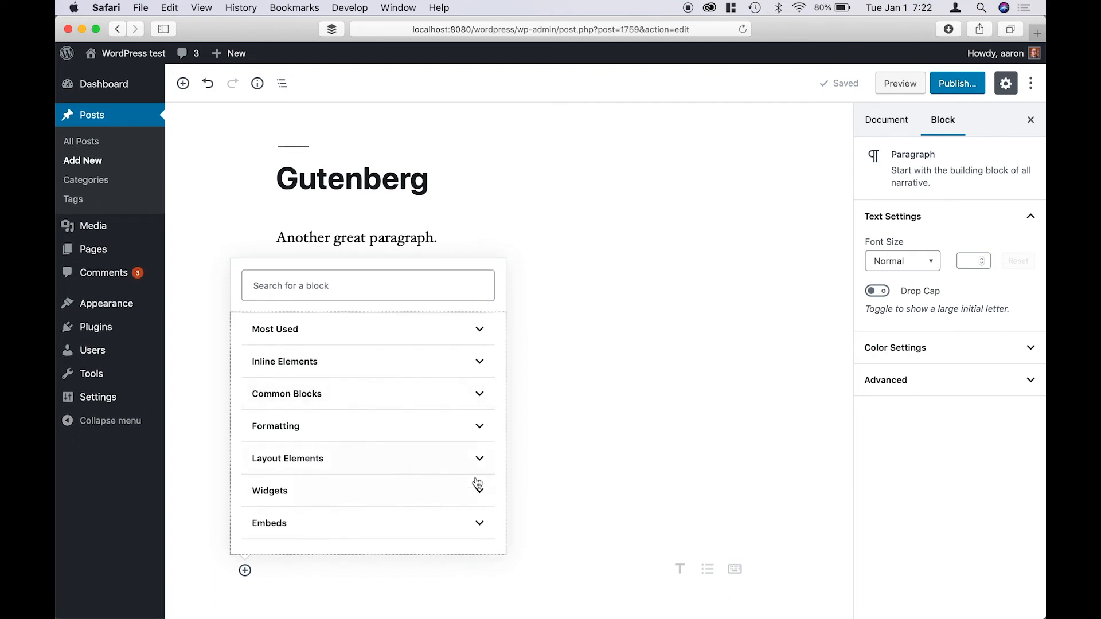
Insert a Twitter block from the Embeds category below the last paragraph and remove it again.
left_click(479, 521)
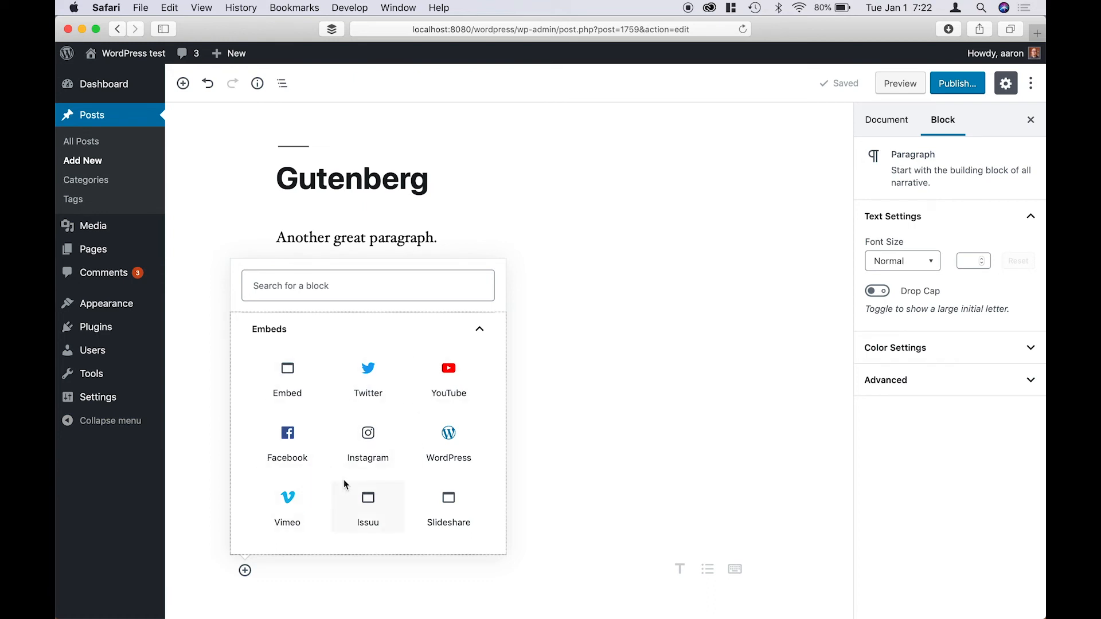
scroll(412, 516, "down", 2)
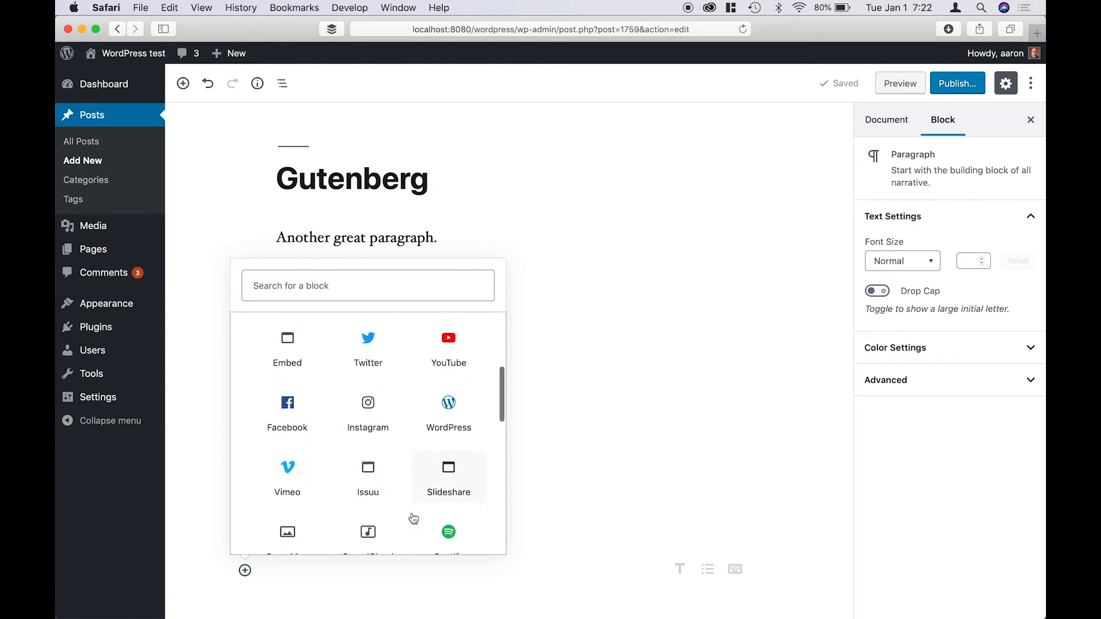
scroll(413, 516, "down", 1)
scroll(412, 516, "up", 3)
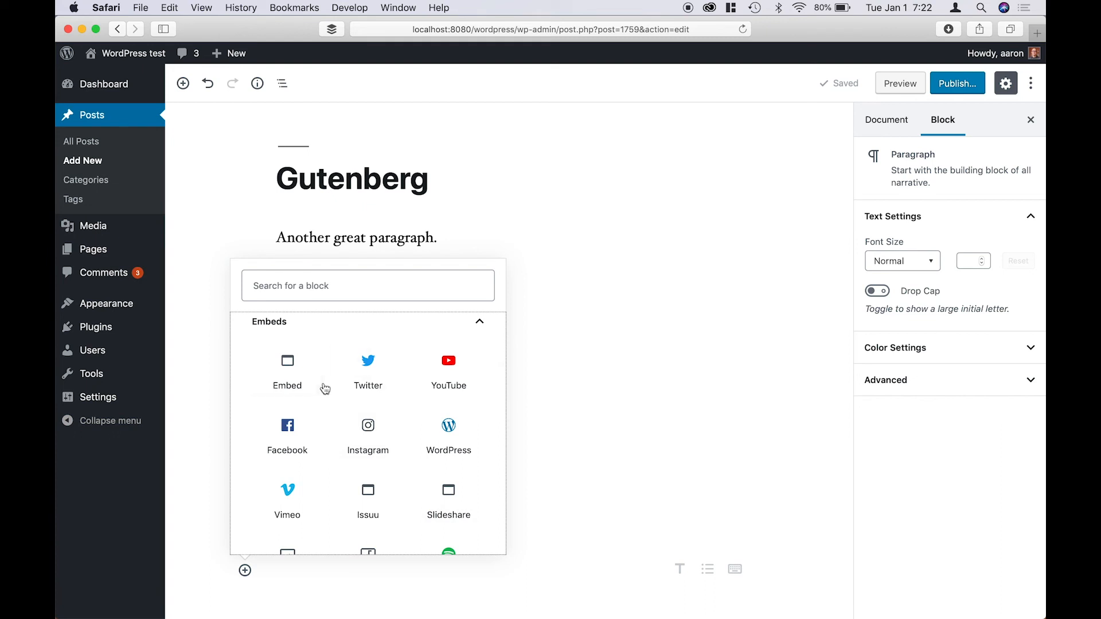
left_click(387, 376)
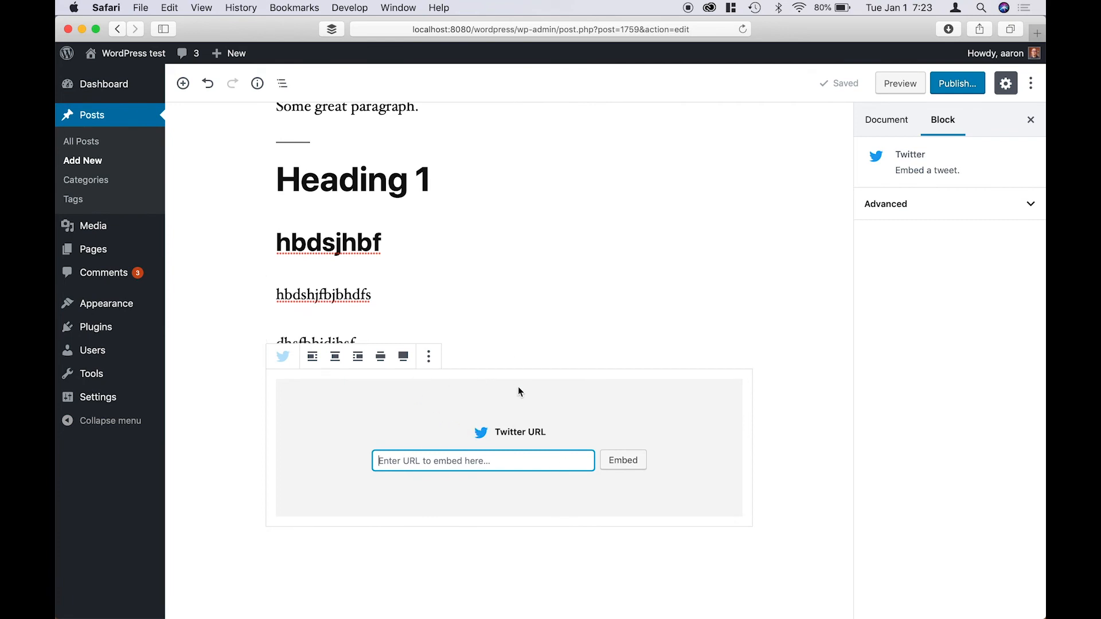
left_click(430, 361)
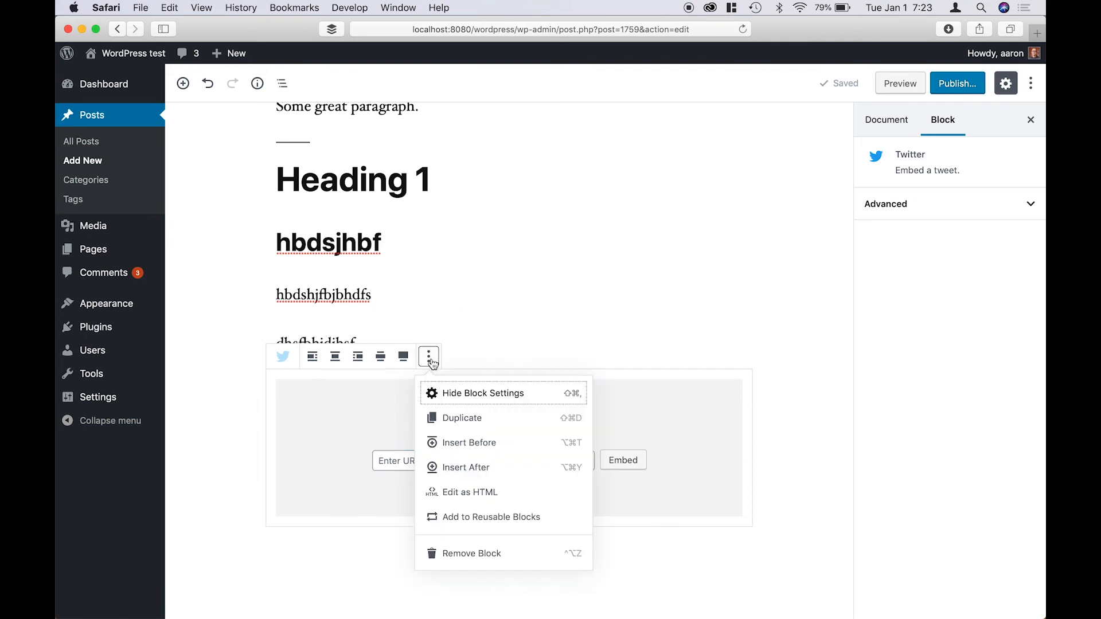
left_click(487, 553)
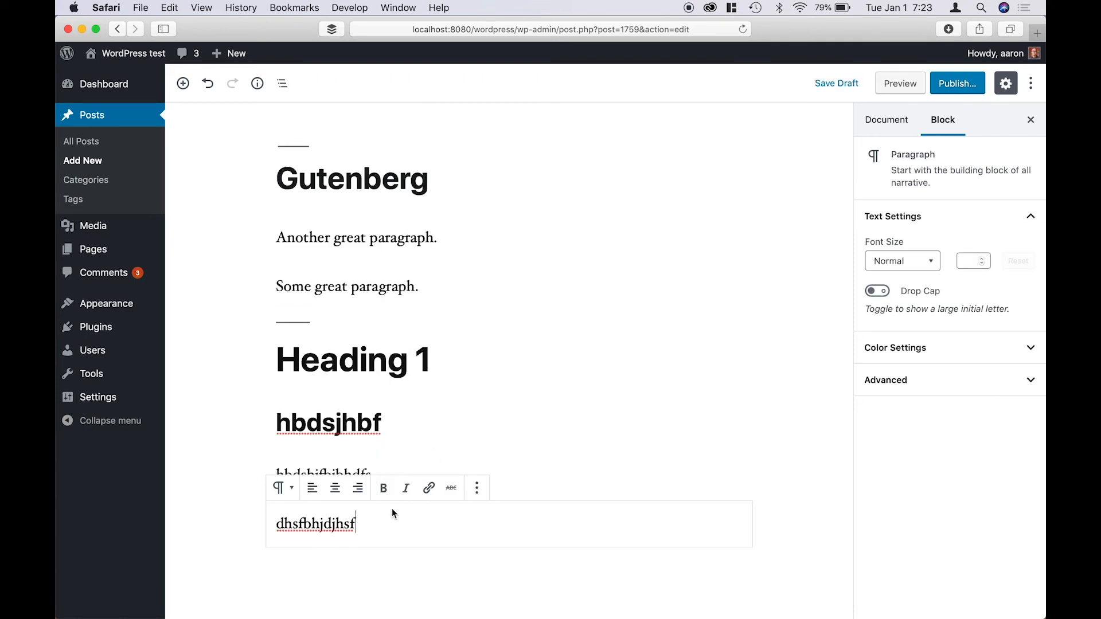
Examine the collapsed list of block categories for the empty block at the end of the post.
left_click(375, 561)
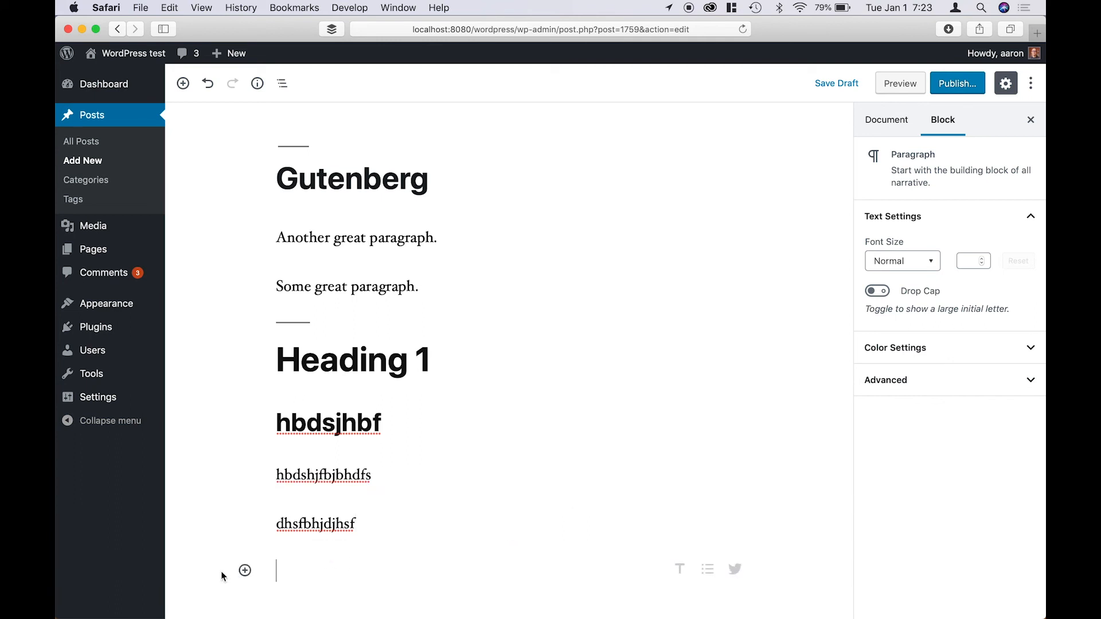
left_click(245, 570)
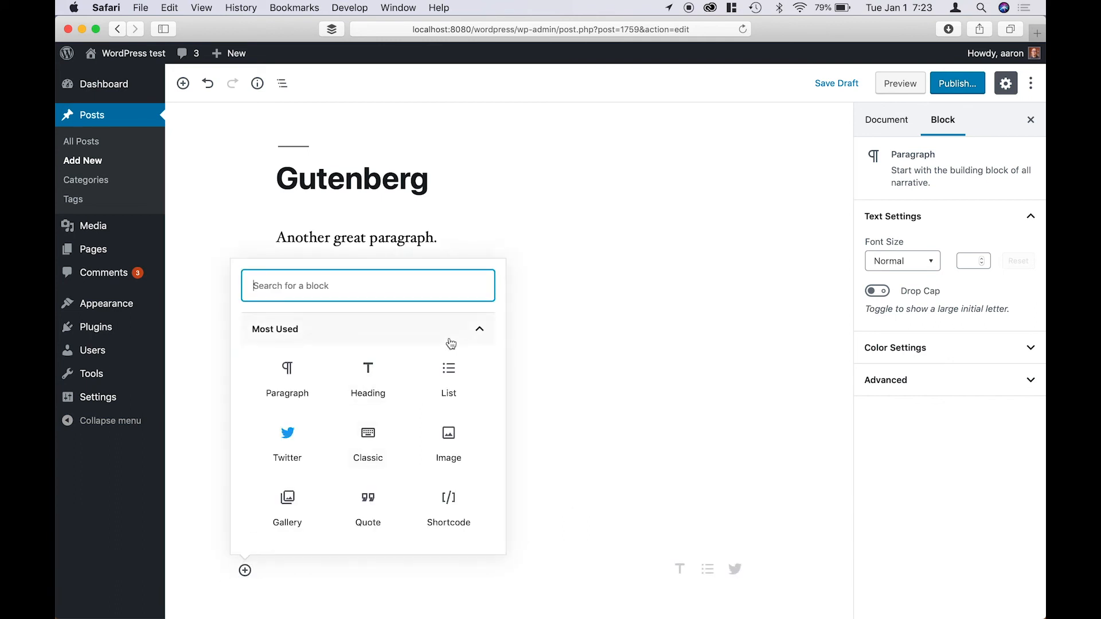
left_click(480, 332)
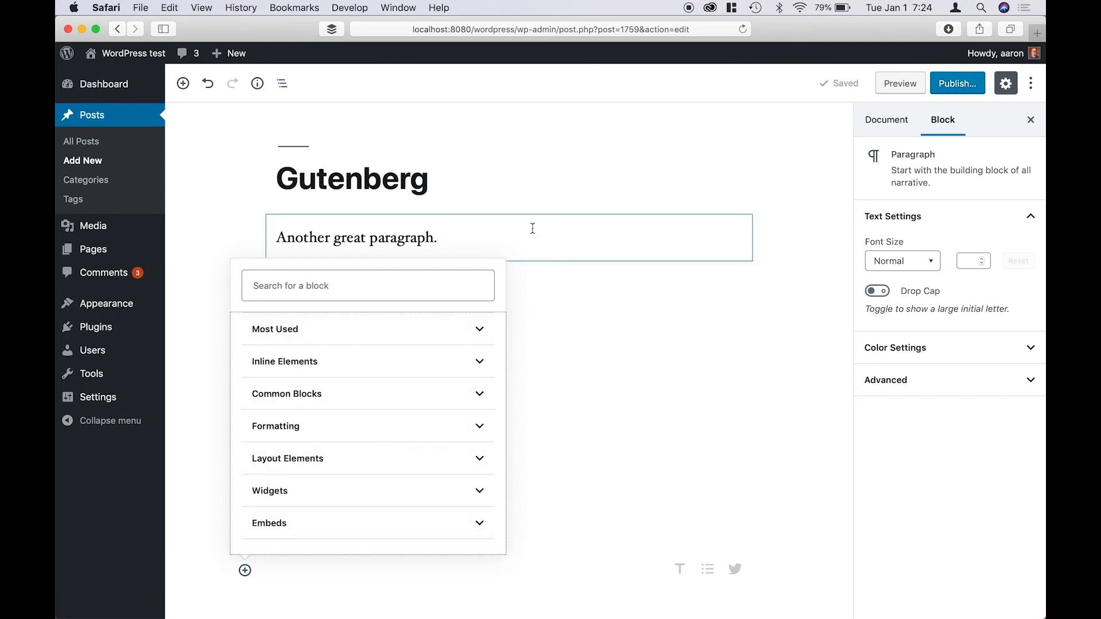
left_click(213, 255)
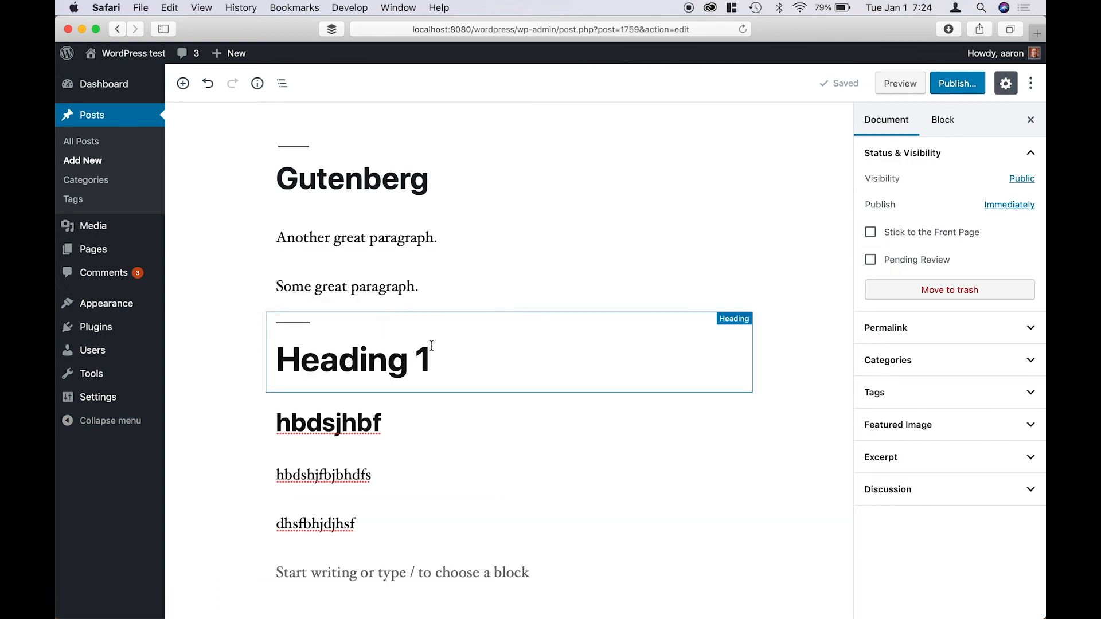
mouse_move(126, 336)
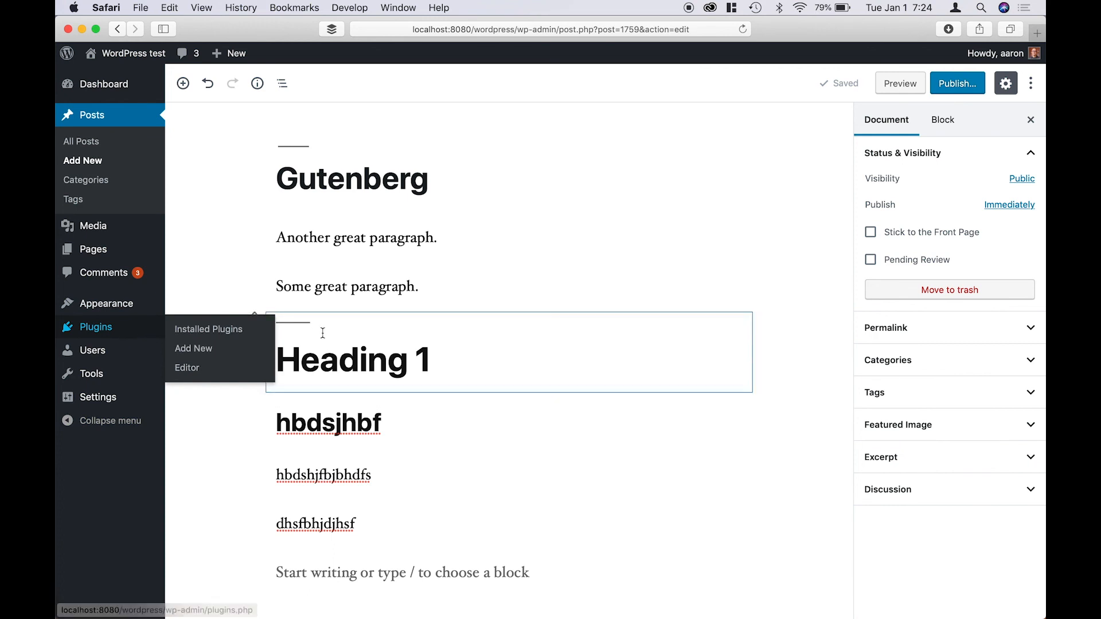
Examine the block categories for inserting between the last paragraph and the empty block, including the blocks under Common Blocks.
mouse_move(501, 394)
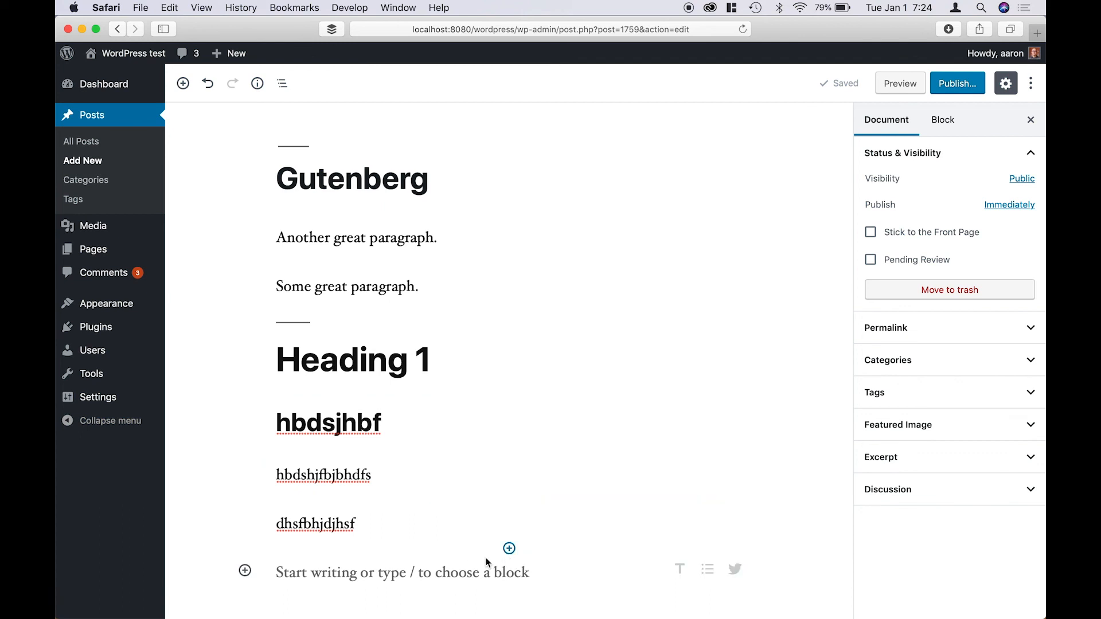
left_click(509, 548)
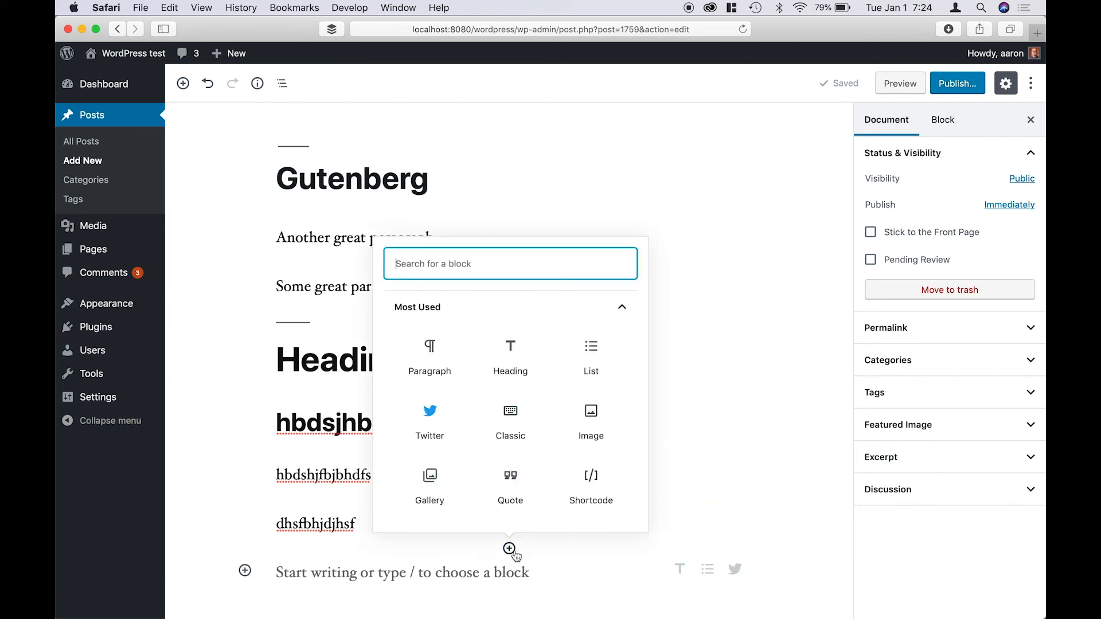
left_click(554, 309)
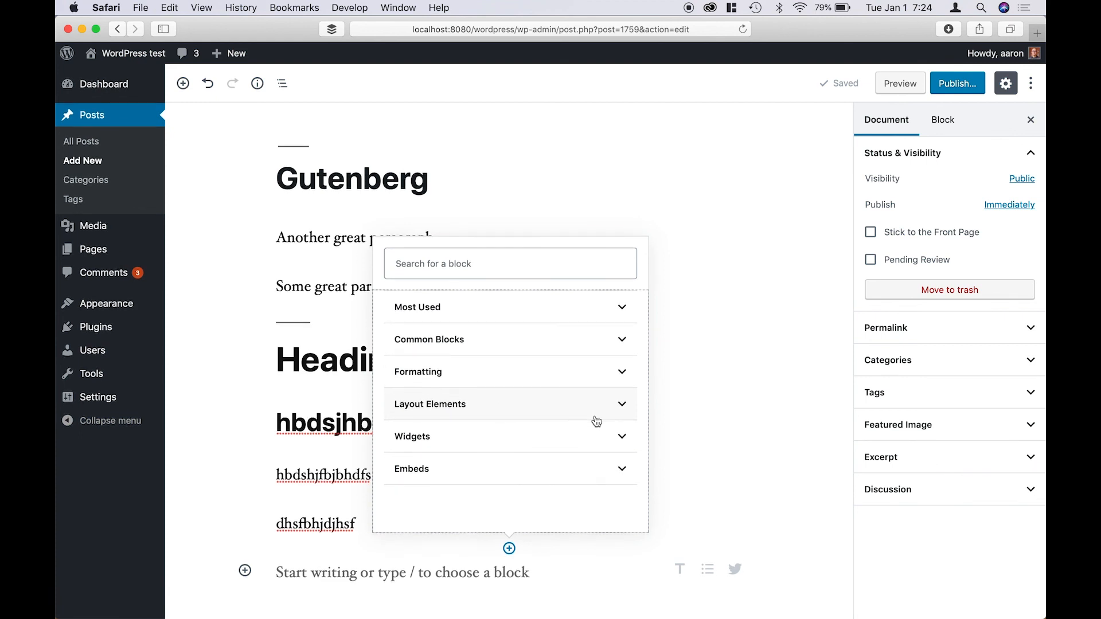
left_click(622, 342)
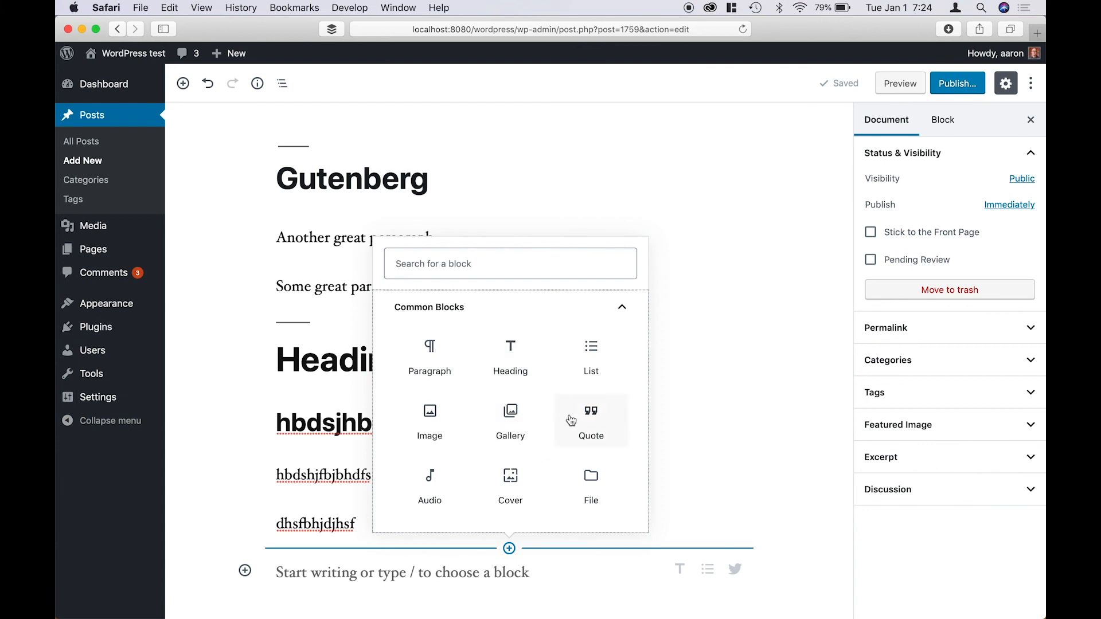
scroll(512, 479, "down", 2)
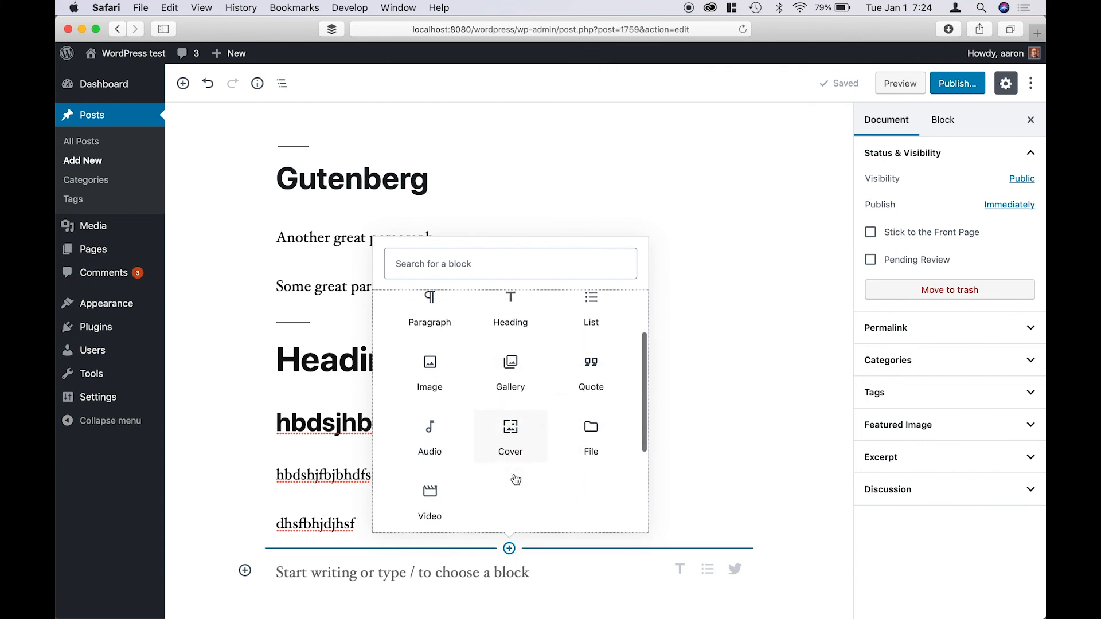
scroll(513, 475, "up", 1)
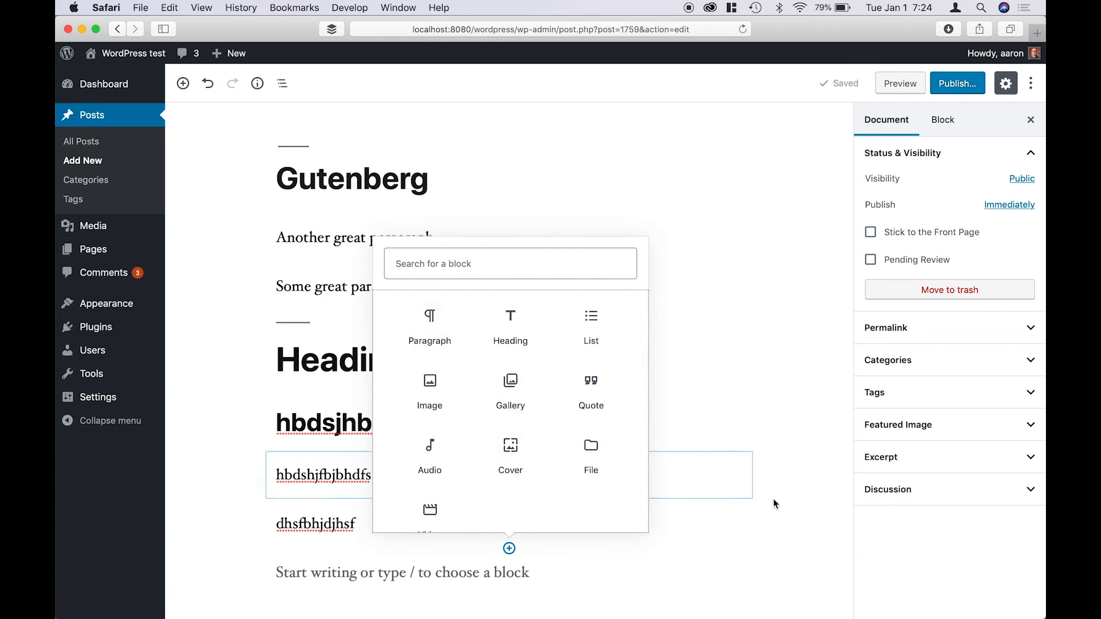
left_click(807, 550)
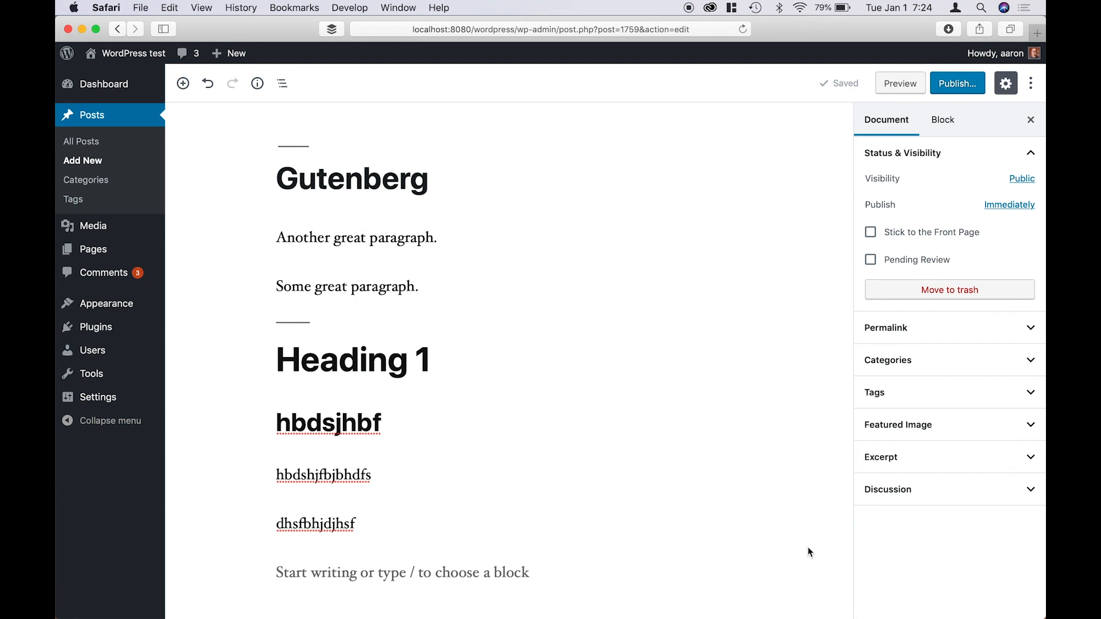